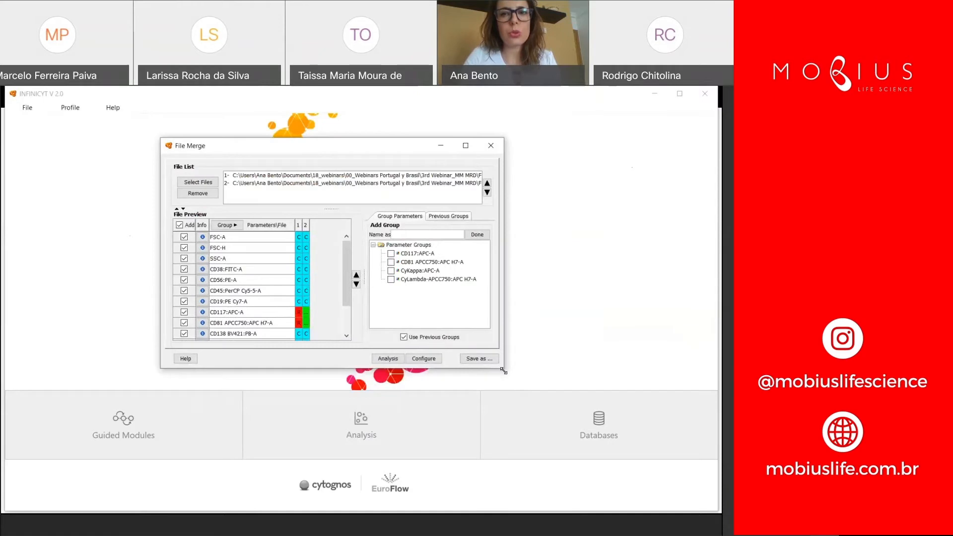
Move the Time parameter to the end of the merge parameter list and open the merged files for analysis
{"action": "left_click_drag", "start_coordinate": [504, 368], "coordinate": [561, 397]}
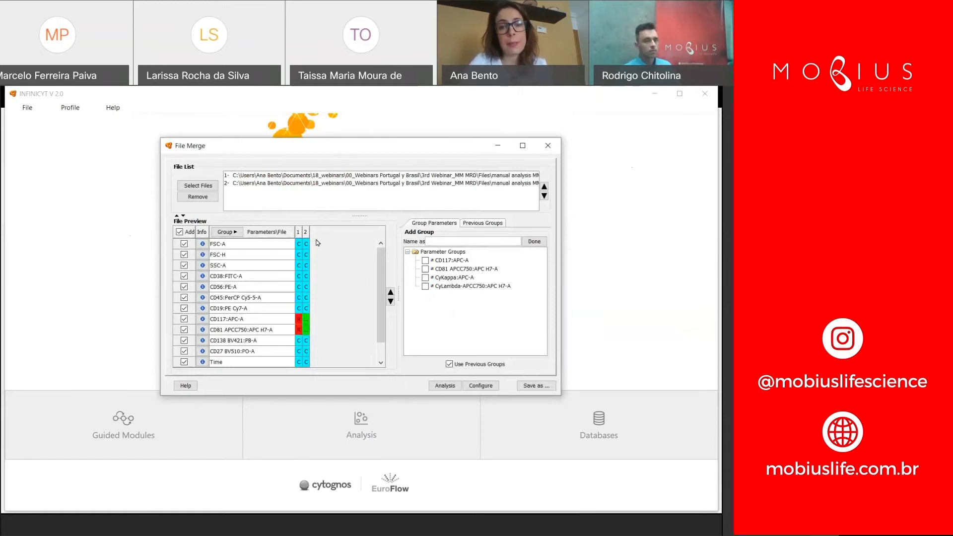
{"action": "mouse_move", "coordinate": [380, 272]}
{"action": "left_mouse_down"}
{"action": "mouse_move", "coordinate": [381, 285]}
{"action": "mouse_move", "coordinate": [382, 273]}
{"action": "left_mouse_up"}
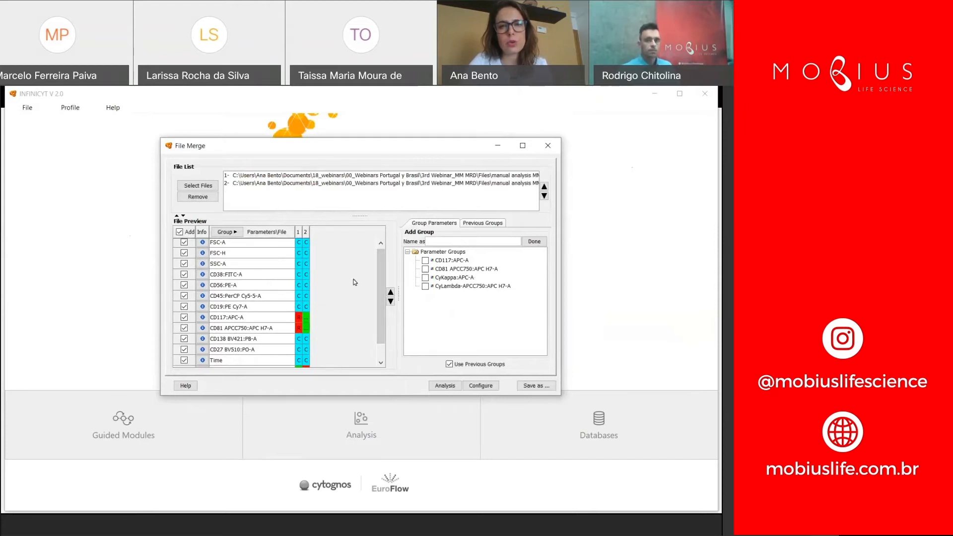
{"action": "scroll", "coordinate": [379, 262], "scroll_direction": "down", "scroll_amount": 2}
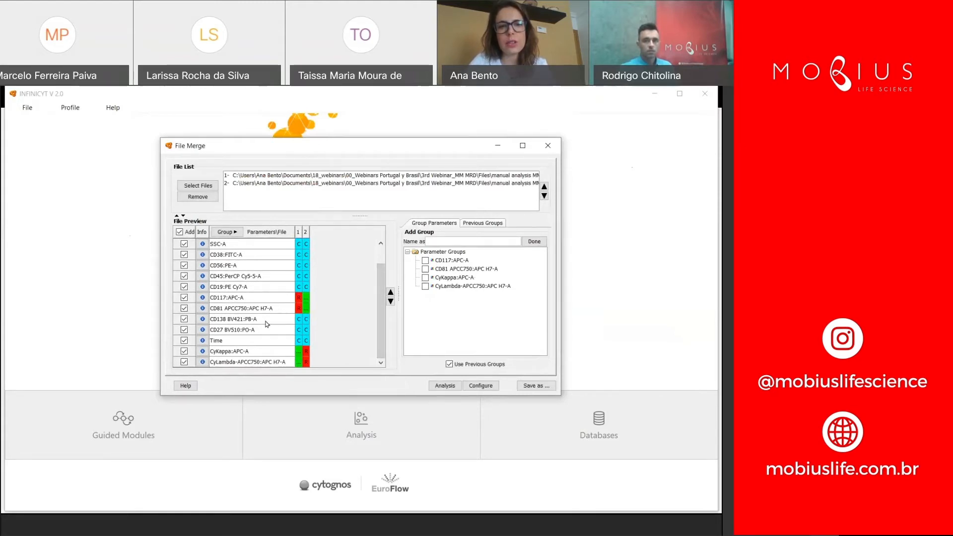
{"action": "left_click", "coordinate": [261, 341]}
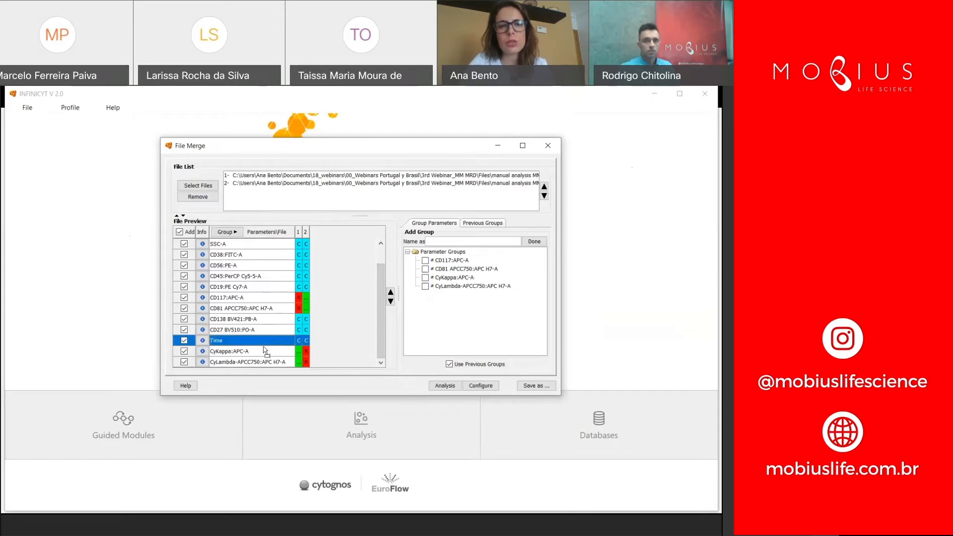
{"action": "left_click_drag", "start_coordinate": [268, 367], "coordinate": [269, 370]}
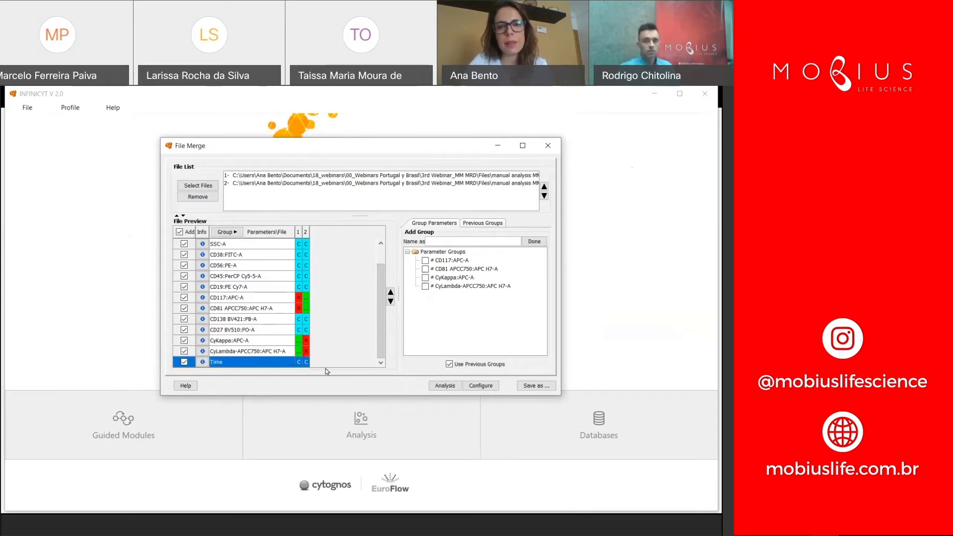
{"action": "left_click", "coordinate": [434, 386]}
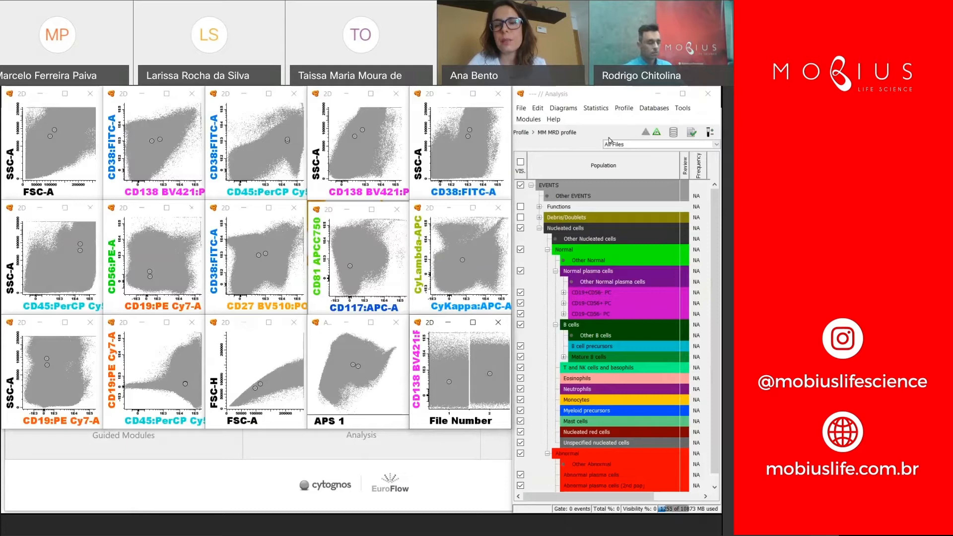
Look through the EuroFlow Tubes' Profiles available for loading, without loading one
{"action": "left_click", "coordinate": [623, 108]}
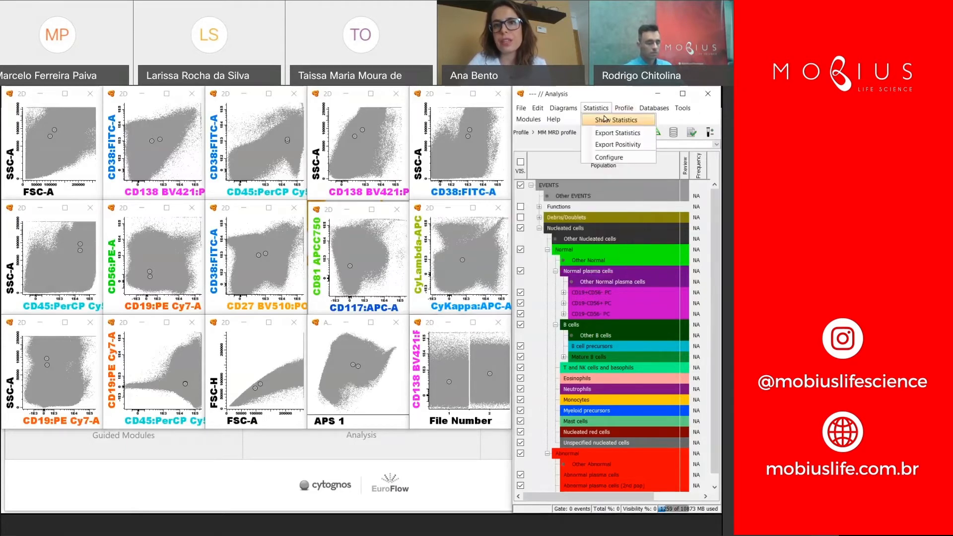
{"action": "left_click", "coordinate": [615, 121]}
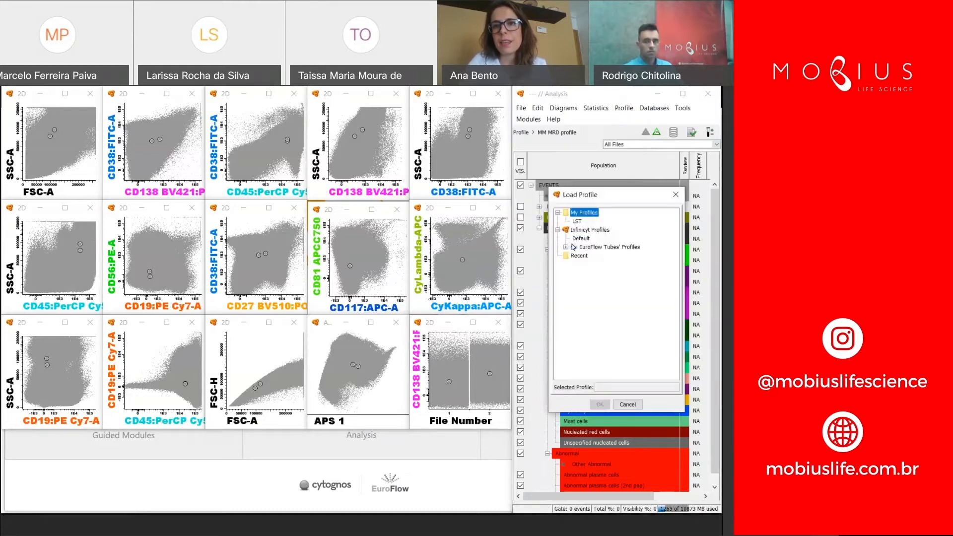
{"action": "left_click", "coordinate": [567, 248]}
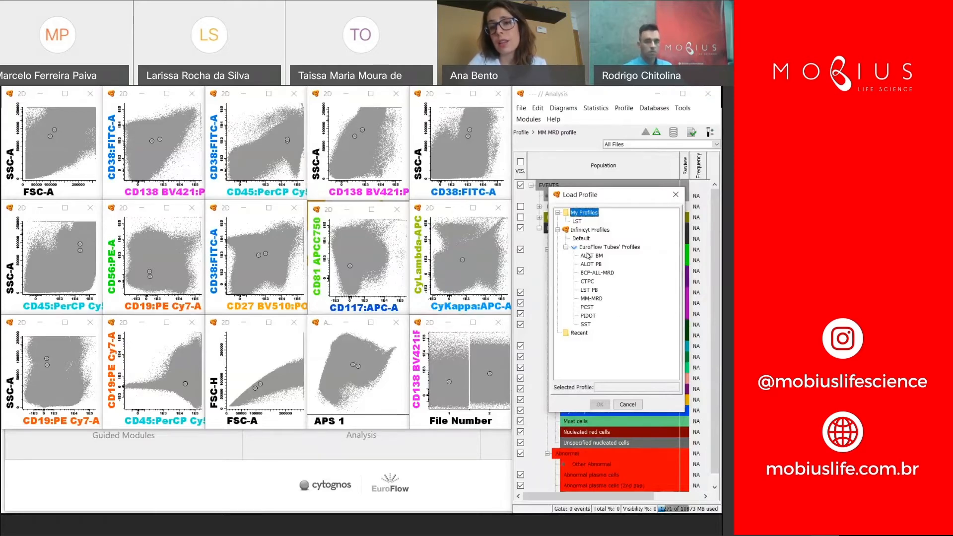
{"action": "left_click", "coordinate": [628, 406]}
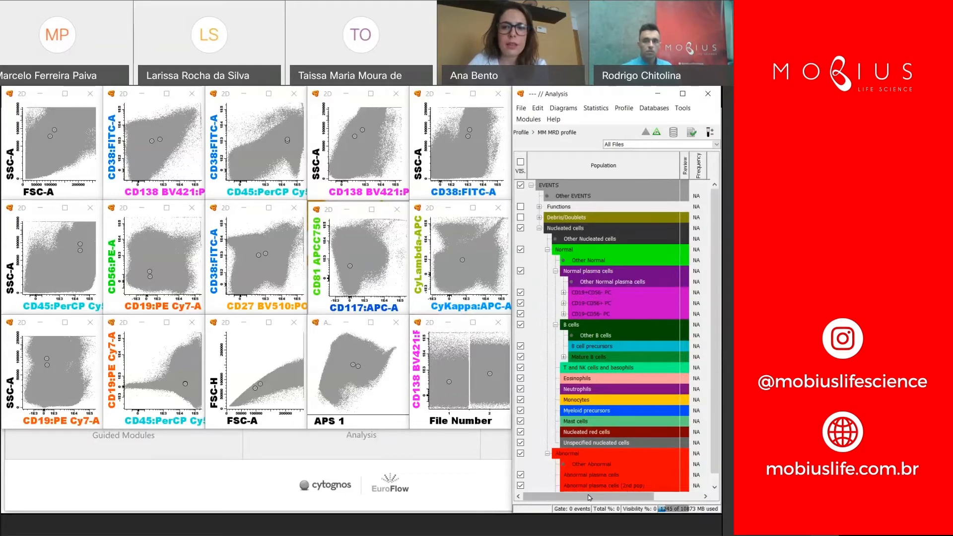
{"action": "mouse_move", "coordinate": [590, 498]}
{"action": "left_mouse_down"}
{"action": "mouse_move", "coordinate": [627, 494]}
{"action": "mouse_move", "coordinate": [590, 495]}
{"action": "left_mouse_up"}
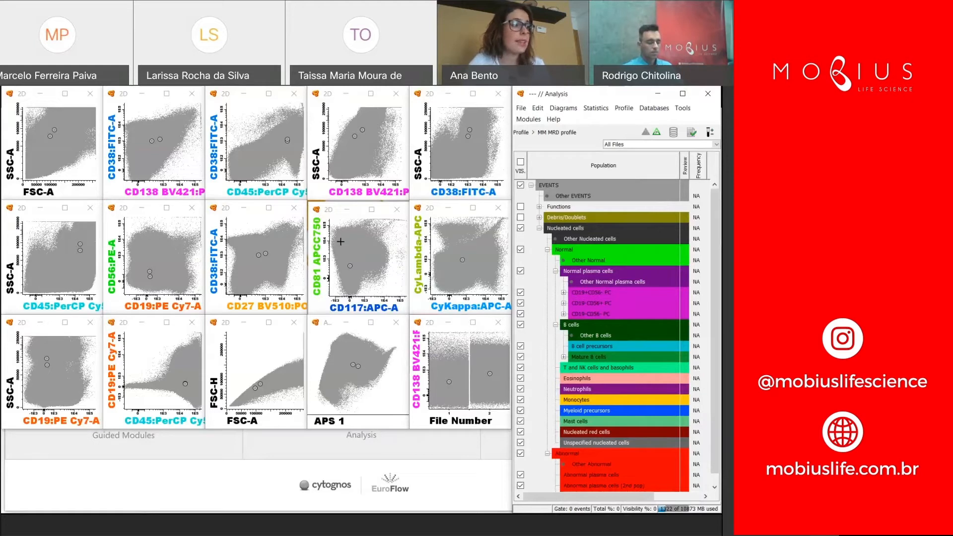
Show the Time QC desktop to check every parameter against time
{"action": "left_click", "coordinate": [574, 113]}
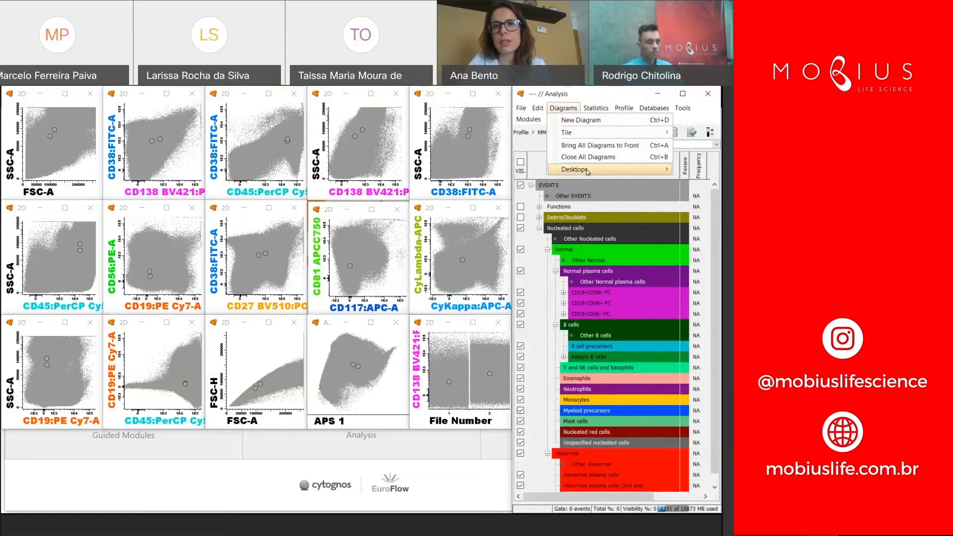
{"action": "mouse_move", "coordinate": [587, 170]}
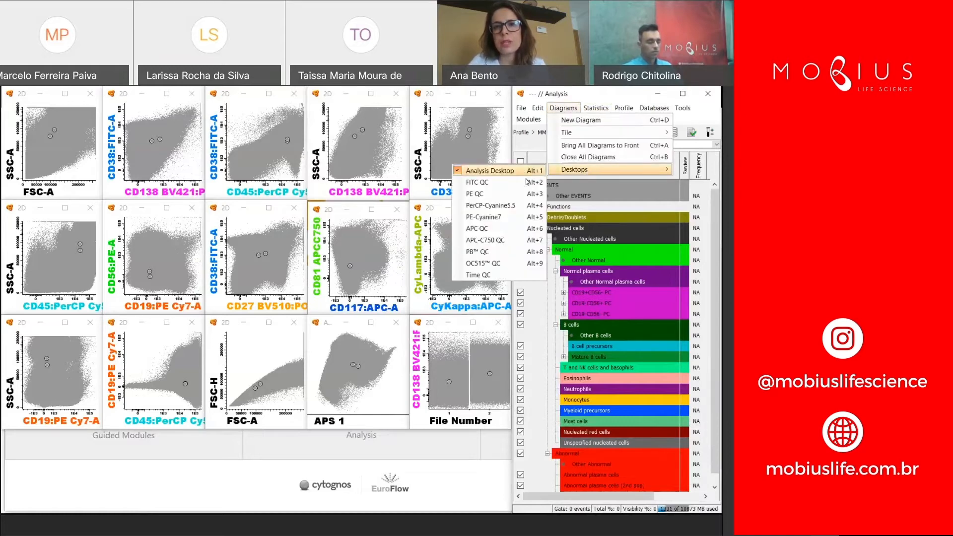
{"action": "left_click", "coordinate": [505, 278]}
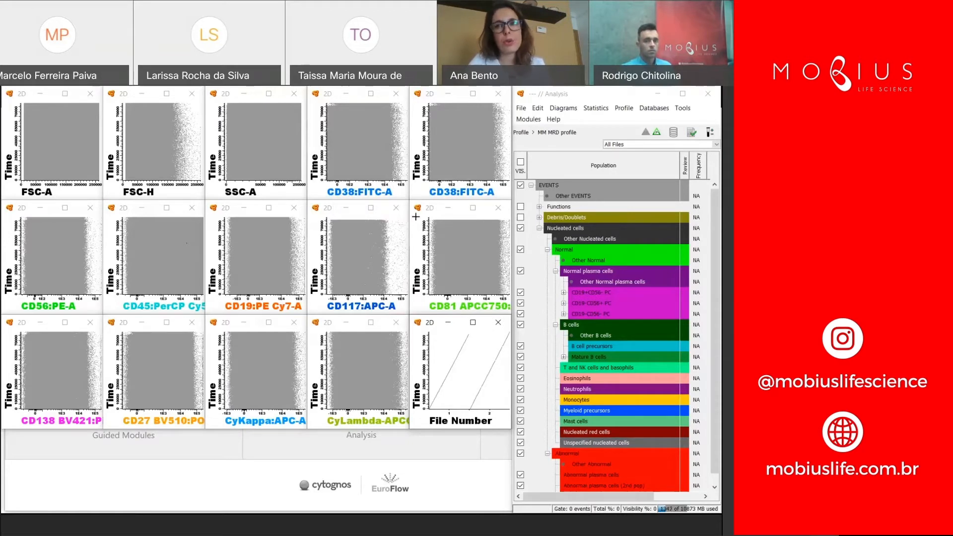
Switch the diagrams to the FITC QC desktop
{"action": "left_click", "coordinate": [564, 111]}
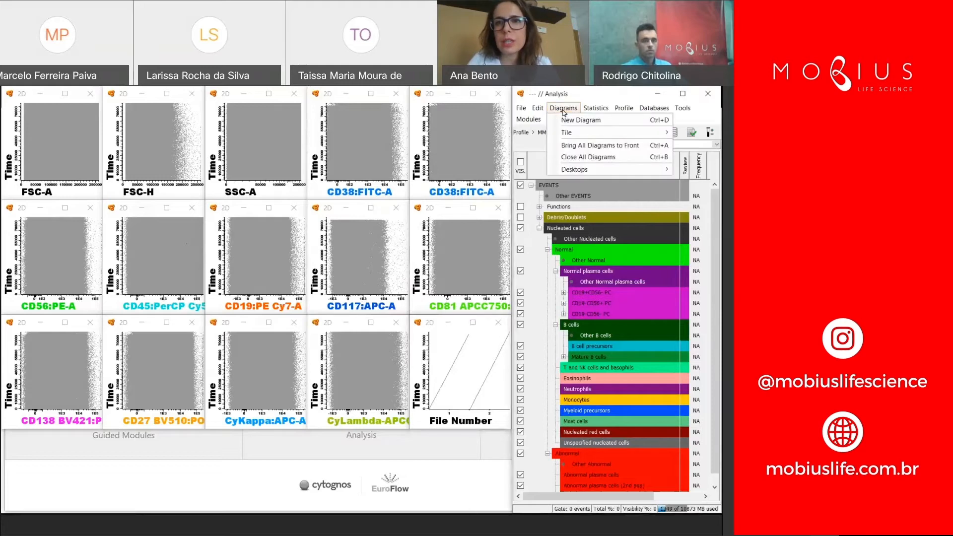
{"action": "mouse_move", "coordinate": [566, 171]}
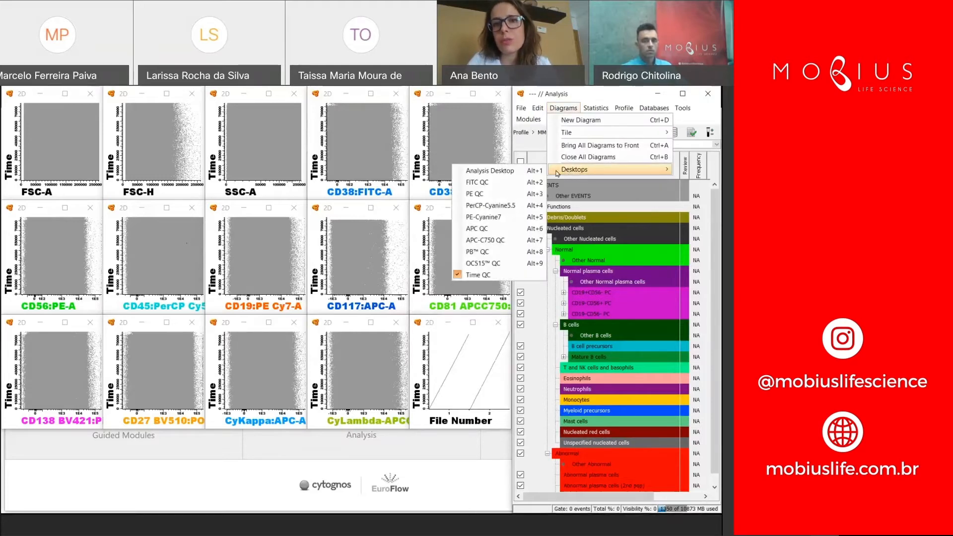
{"action": "left_click", "coordinate": [514, 183]}
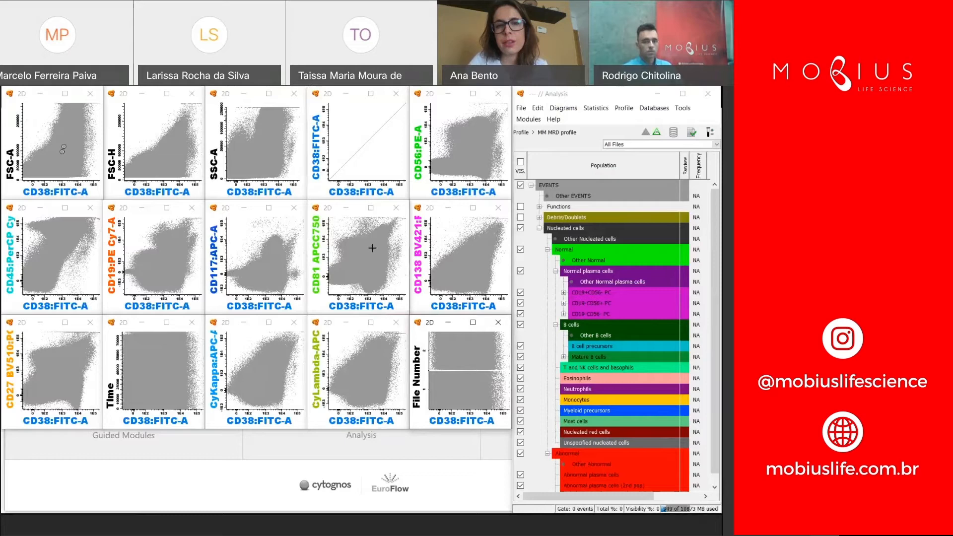
Set the negative visibility percentage to 20% for all parameters and apply it to the diagrams
{"action": "right_click", "coordinate": [357, 241]}
{"action": "mouse_move", "coordinate": [361, 250]}
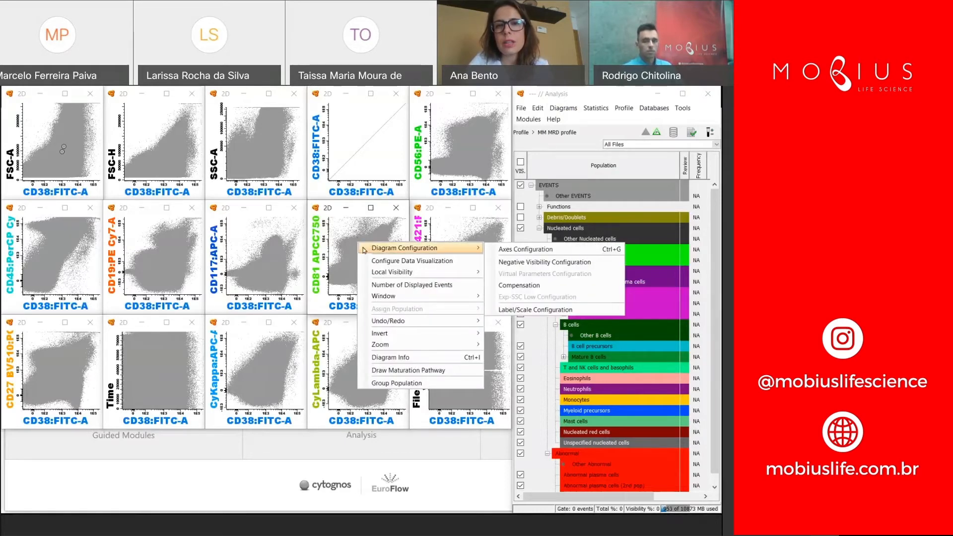
{"action": "left_click", "coordinate": [515, 264]}
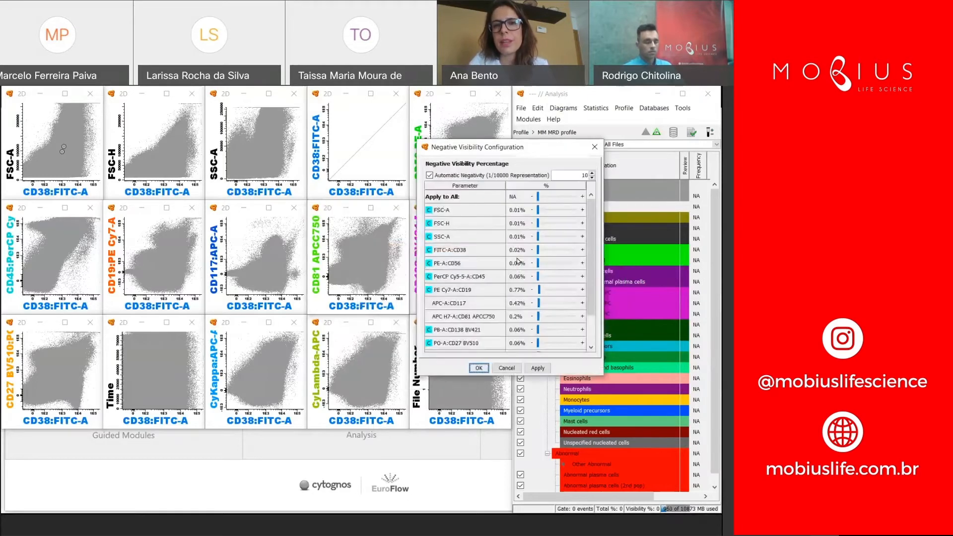
{"action": "left_click_drag", "start_coordinate": [539, 199], "coordinate": [576, 201]}
{"action": "left_click", "coordinate": [536, 368]}
{"action": "left_click", "coordinate": [479, 369]}
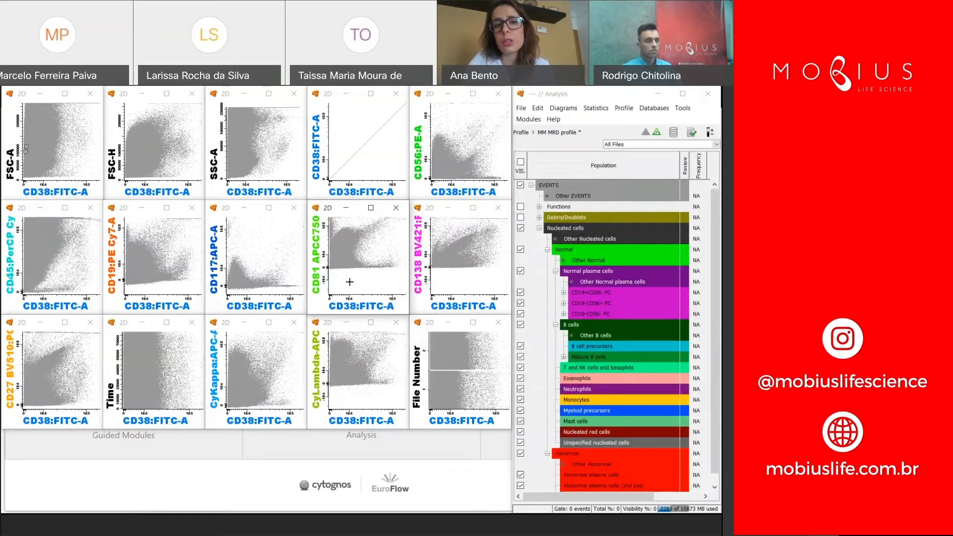
Examine the compensation matrix of the two merged tube files and close it without changes
{"action": "right_click", "coordinate": [356, 237]}
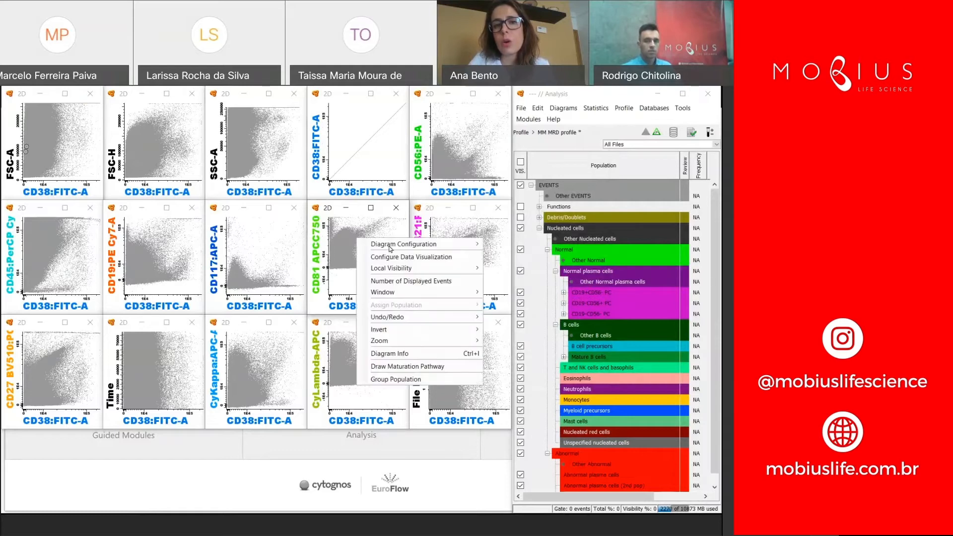
{"action": "mouse_move", "coordinate": [398, 244]}
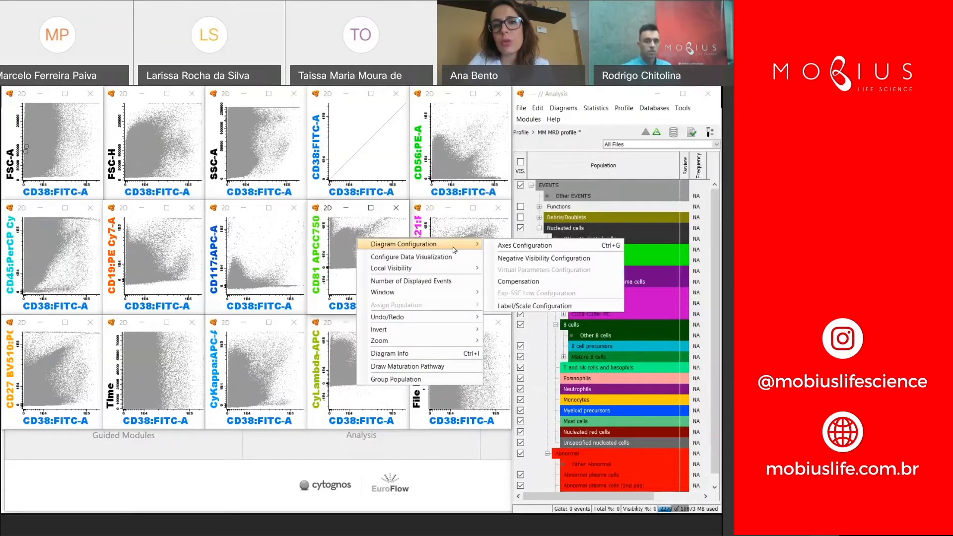
{"action": "left_click", "coordinate": [510, 281]}
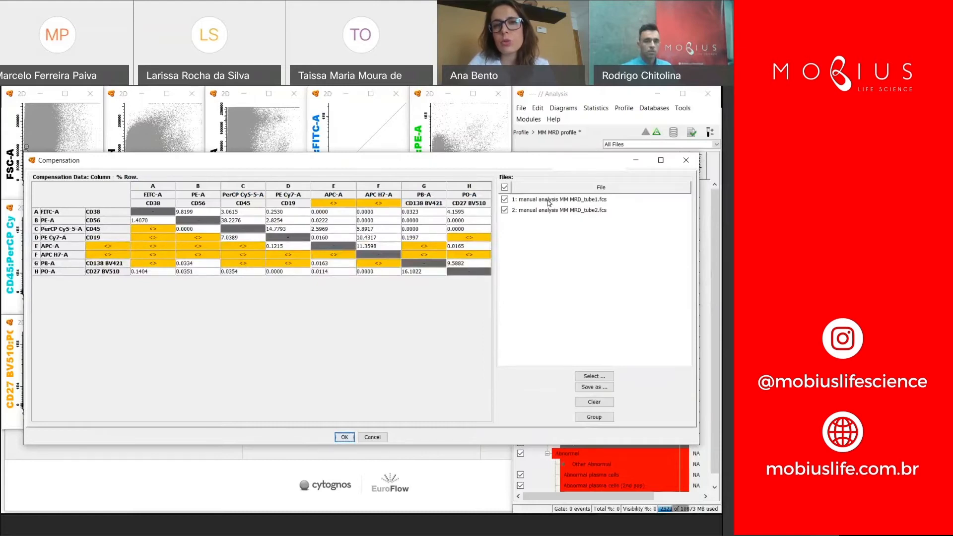
{"action": "left_click", "coordinate": [373, 437]}
Lower the negative visibility of all parameters to 0.01%, then re-enable Automatic Negativity (1/10000 Representation) at 10
{"action": "right_click", "coordinate": [373, 255]}
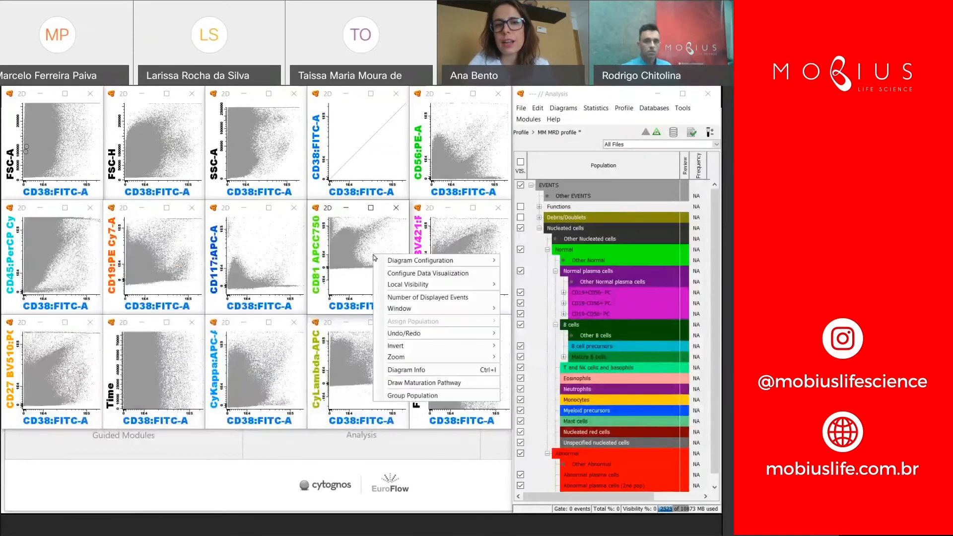
{"action": "mouse_move", "coordinate": [490, 264]}
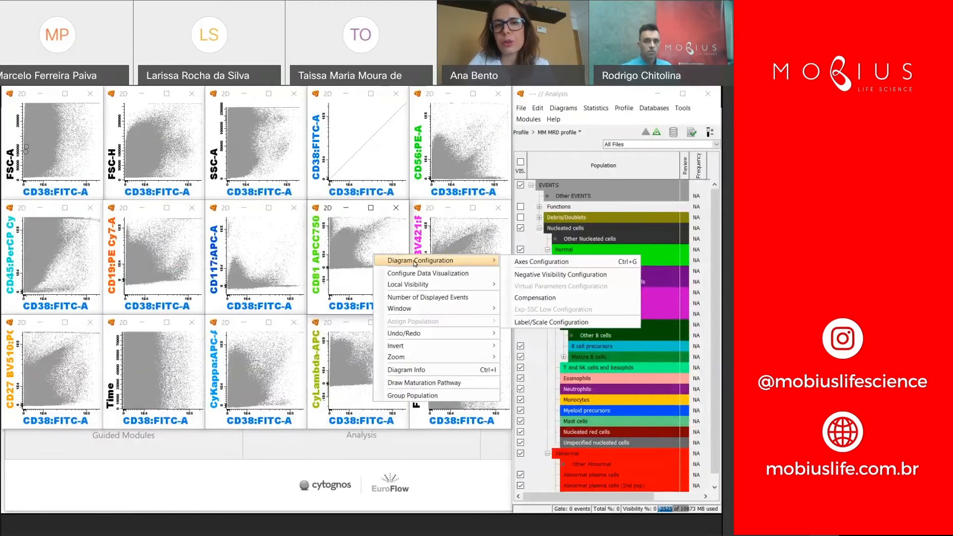
{"action": "left_click", "coordinate": [527, 276]}
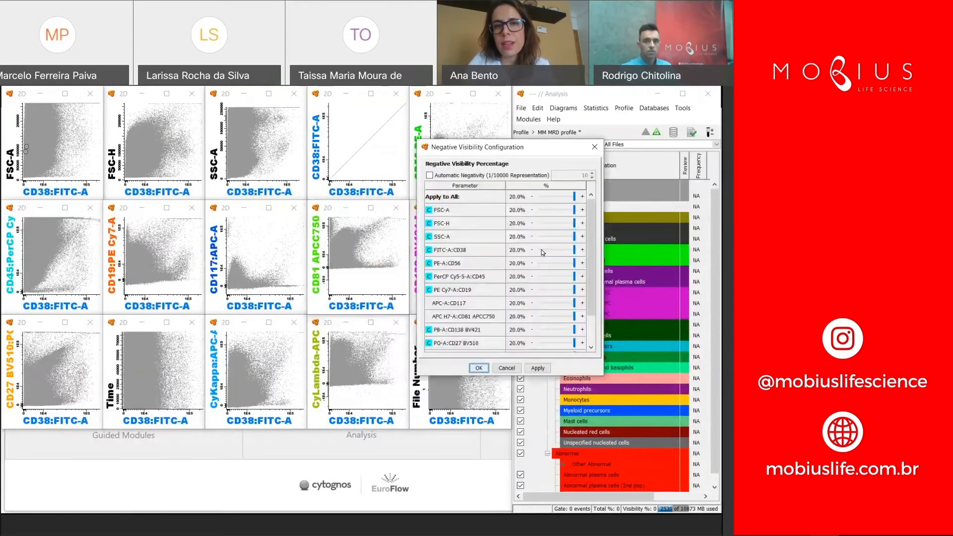
{"action": "left_click", "coordinate": [576, 198]}
{"action": "left_click_drag", "start_coordinate": [576, 198], "coordinate": [538, 198]}
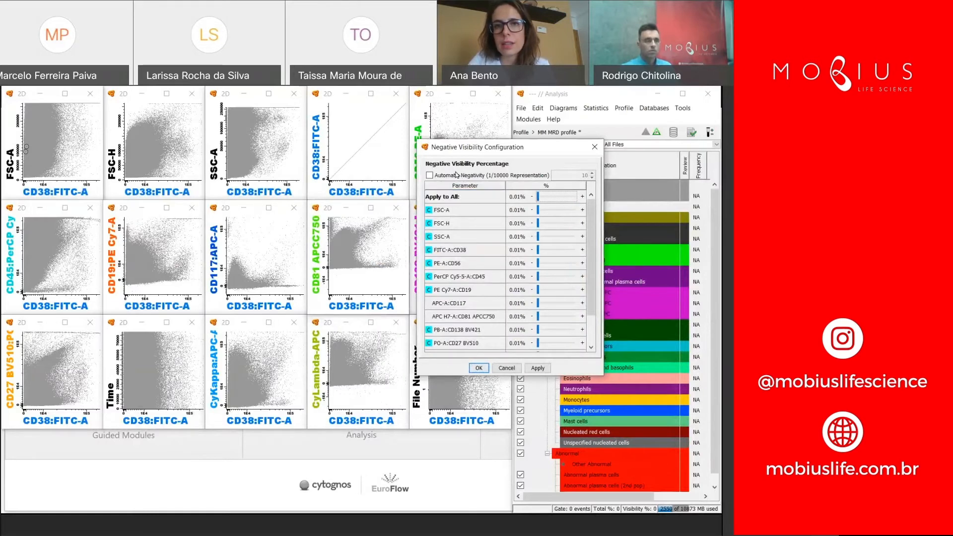
{"action": "left_click", "coordinate": [430, 175]}
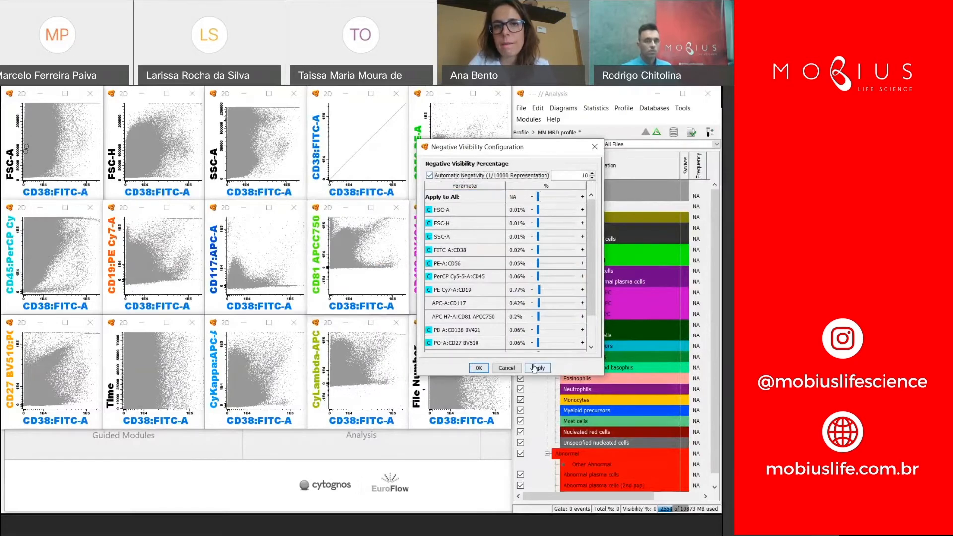
{"action": "left_click", "coordinate": [474, 369]}
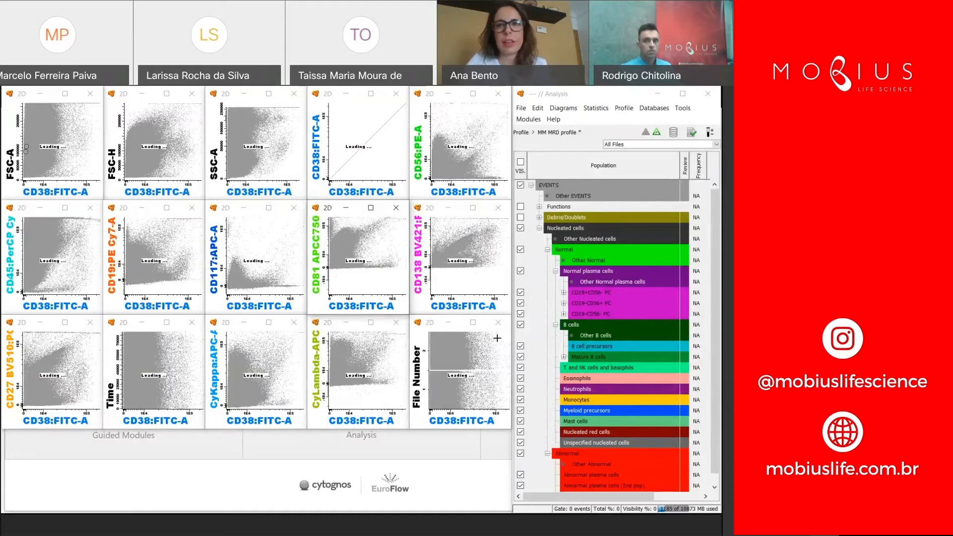
Return the diagrams to the Analysis Desktop
{"action": "left_click", "coordinate": [564, 110]}
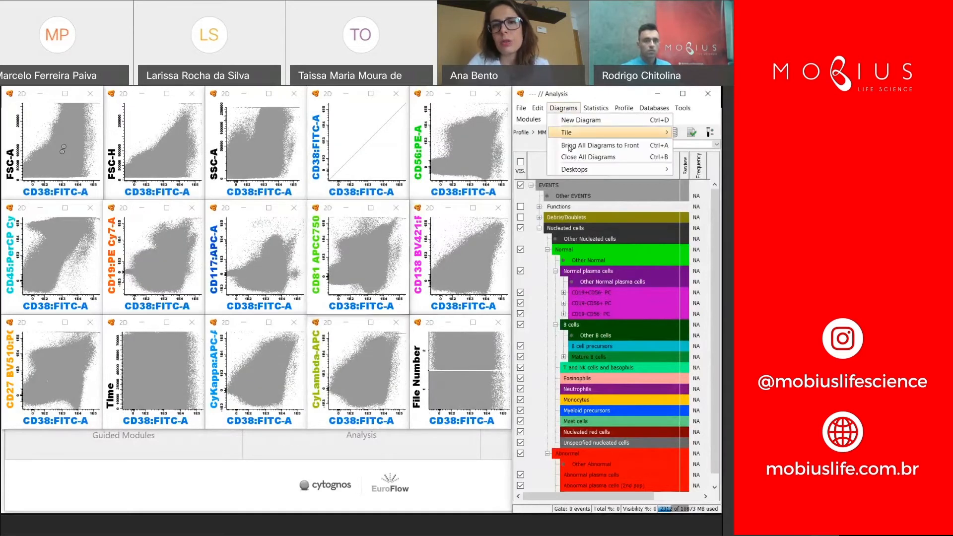
{"action": "mouse_move", "coordinate": [573, 172]}
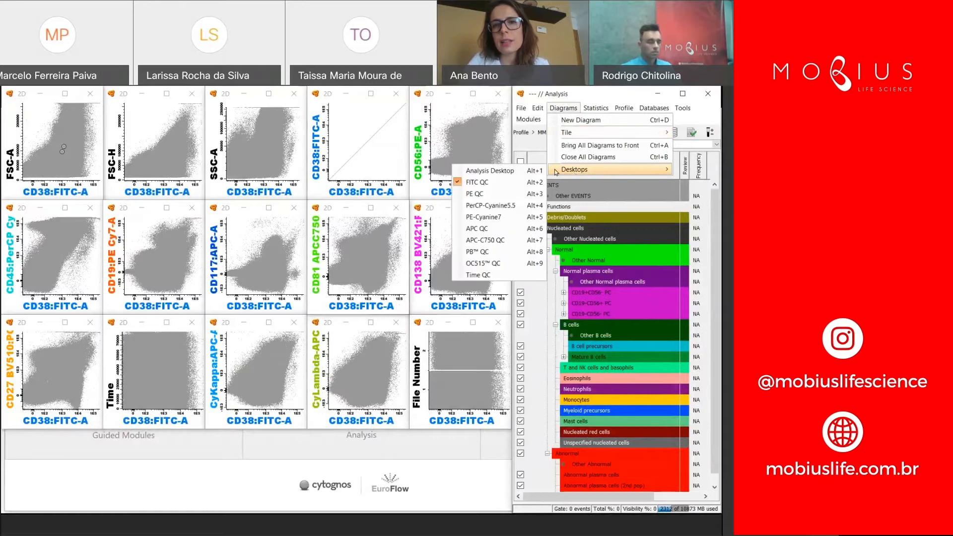
{"action": "left_click", "coordinate": [511, 169]}
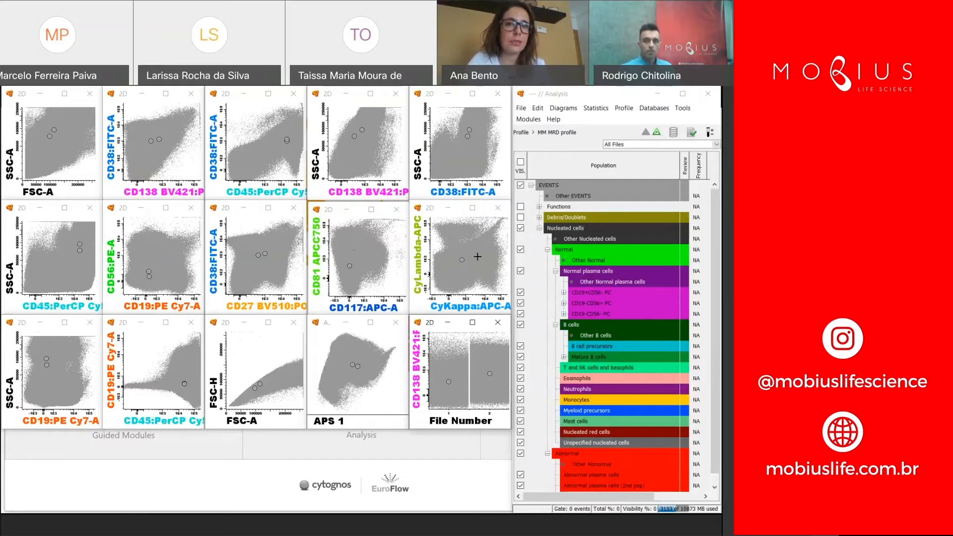
Load the Plasma Cell Identification analysis strategy to gate the merged events
{"action": "left_click", "coordinate": [625, 108]}
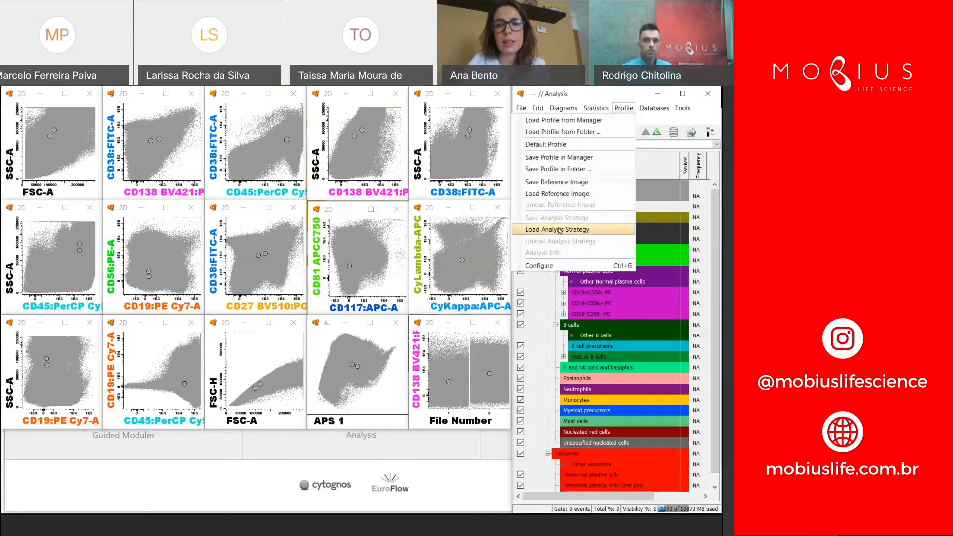
{"action": "left_click", "coordinate": [560, 230]}
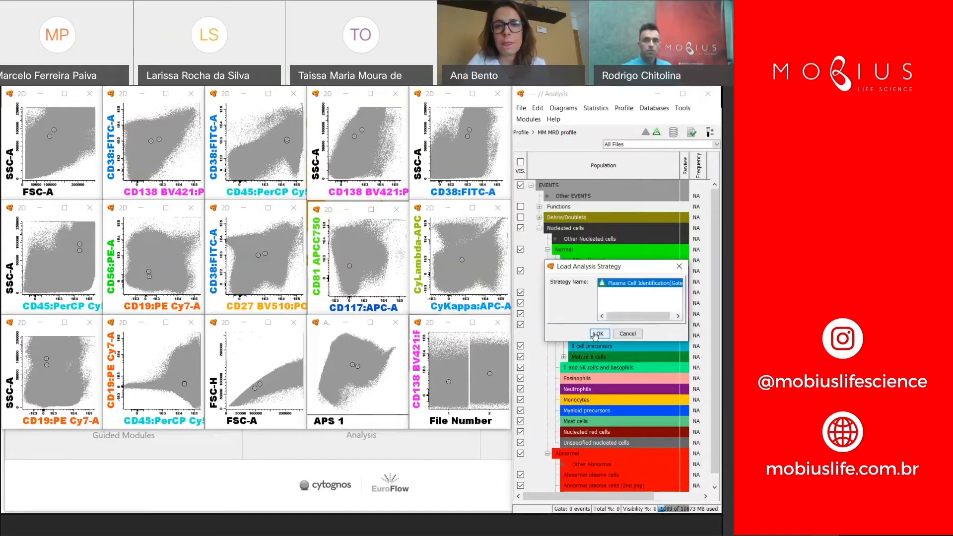
{"action": "left_click", "coordinate": [596, 335]}
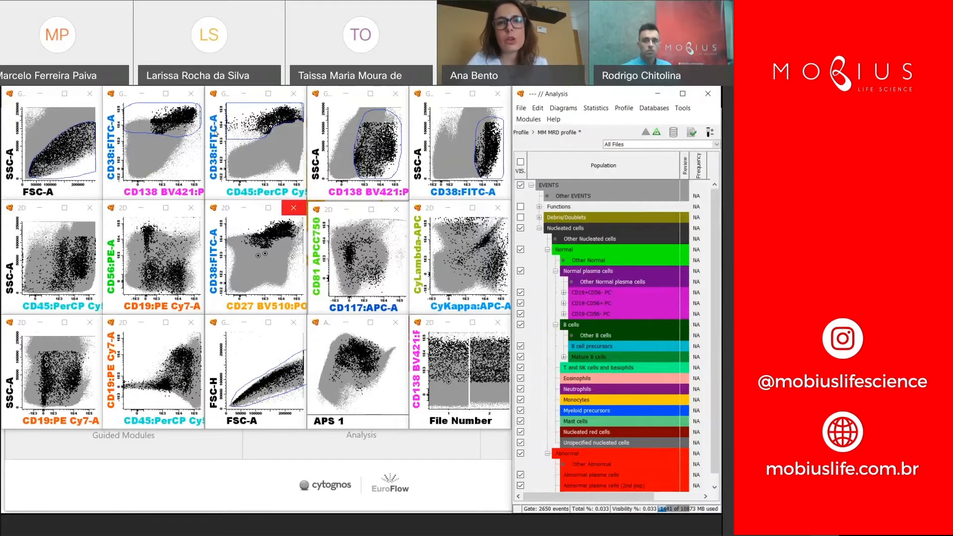
Redraw the gate in the CD45/CD38 diagram more tightly around the CD38-high events, enlarging the diagram for drawing and restoring its size
{"action": "left_click", "coordinate": [271, 151]}
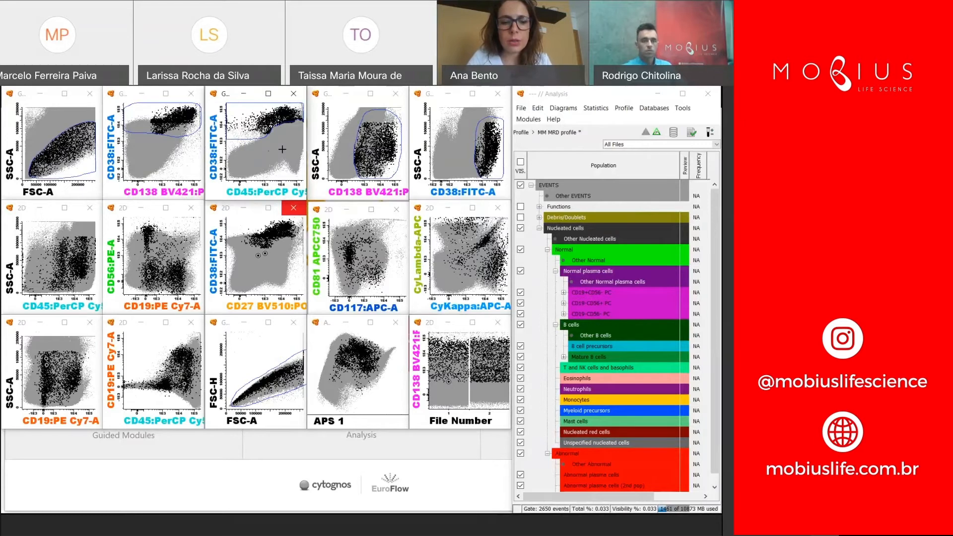
{"action": "scroll", "coordinate": [282, 149], "scroll_direction": "up", "scroll_amount": 3}
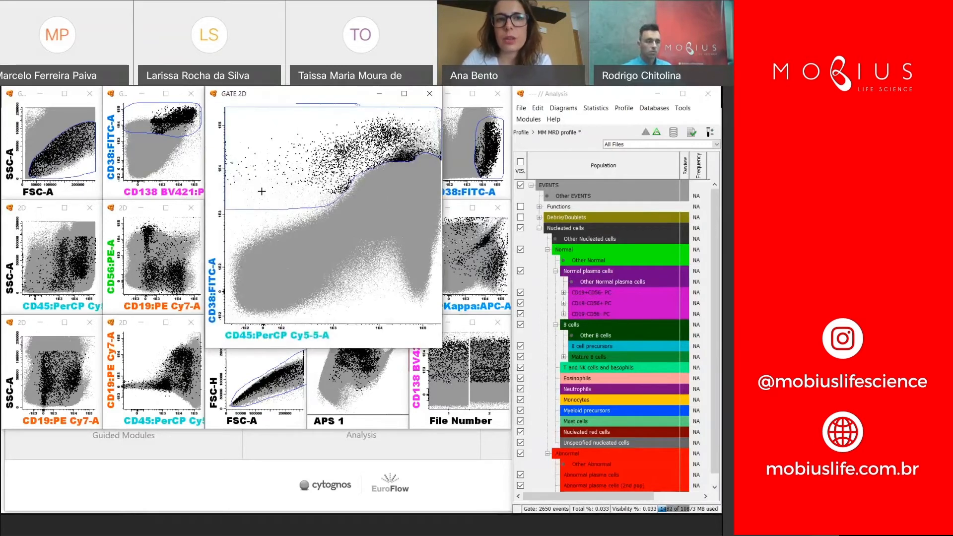
{"action": "mouse_move", "coordinate": [260, 194]}
{"action": "left_mouse_down"}
{"action": "mouse_move", "coordinate": [408, 148]}
{"action": "mouse_move", "coordinate": [404, 93]}
{"action": "mouse_move", "coordinate": [195, 145]}
{"action": "mouse_move", "coordinate": [219, 193]}
{"action": "left_mouse_up"}
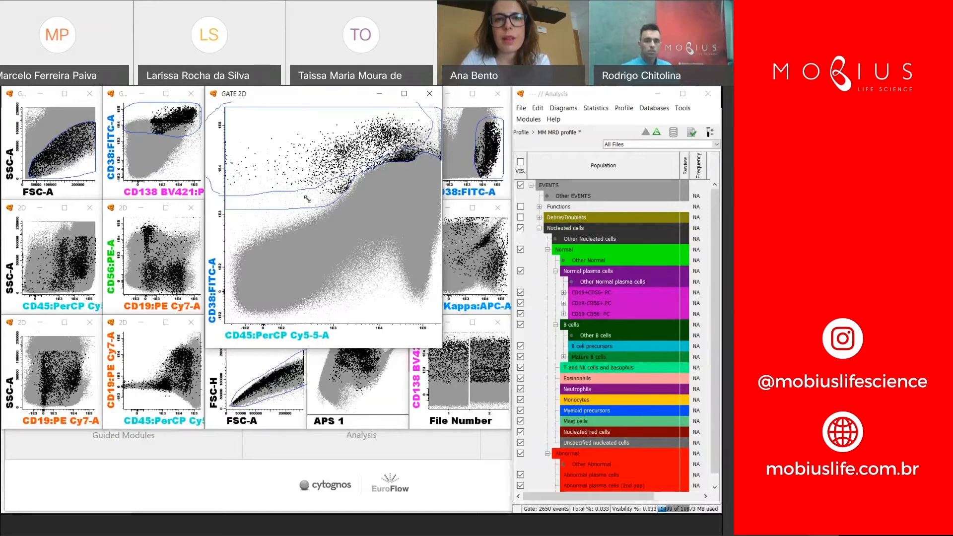
{"action": "left_click_drag", "start_coordinate": [442, 347], "coordinate": [308, 199]}
Narrow the CD138/SSC-A gate to the CD138-high events and redraw the FSC-A/SSC-A gate around the main plasma cell cluster
{"action": "left_click", "coordinate": [376, 127]}
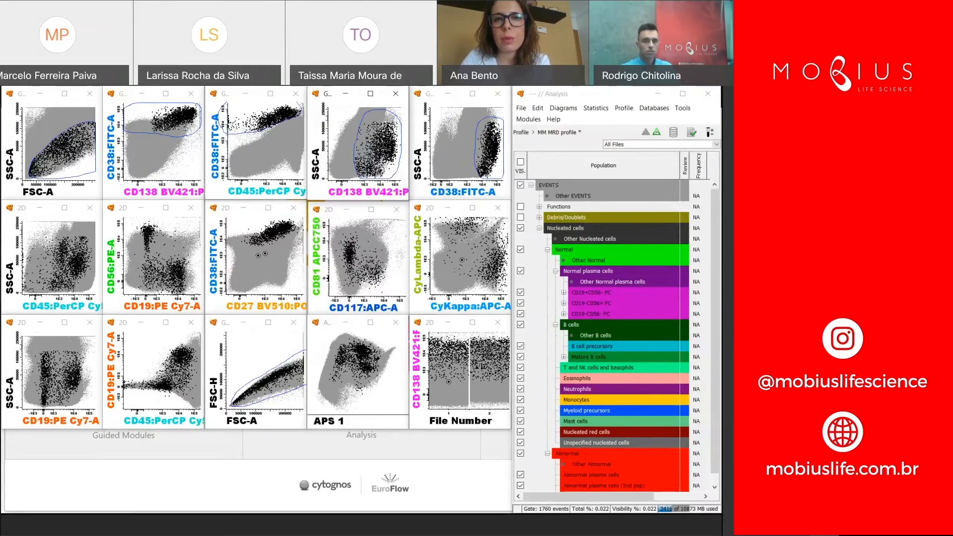
{"action": "left_click_drag", "start_coordinate": [375, 126], "coordinate": [396, 125]}
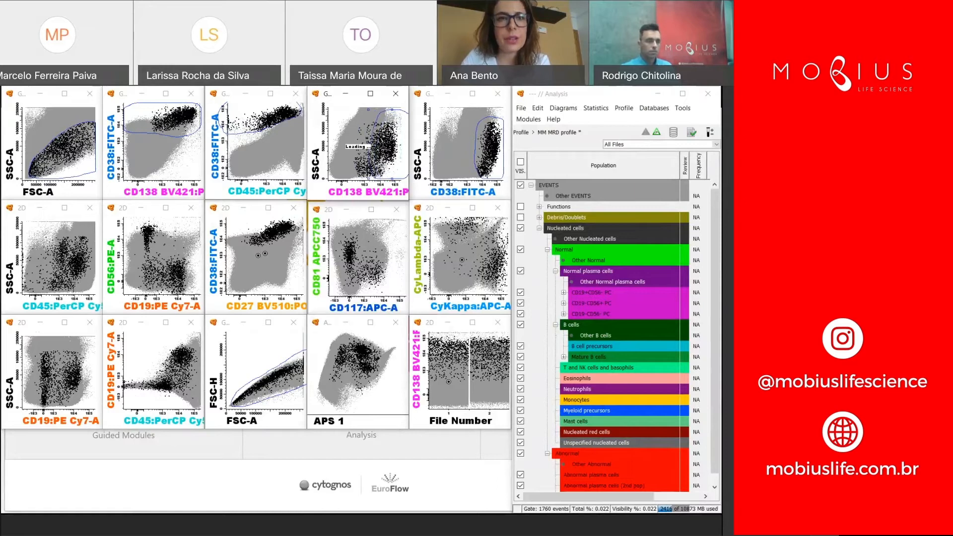
{"action": "left_click", "coordinate": [76, 191]}
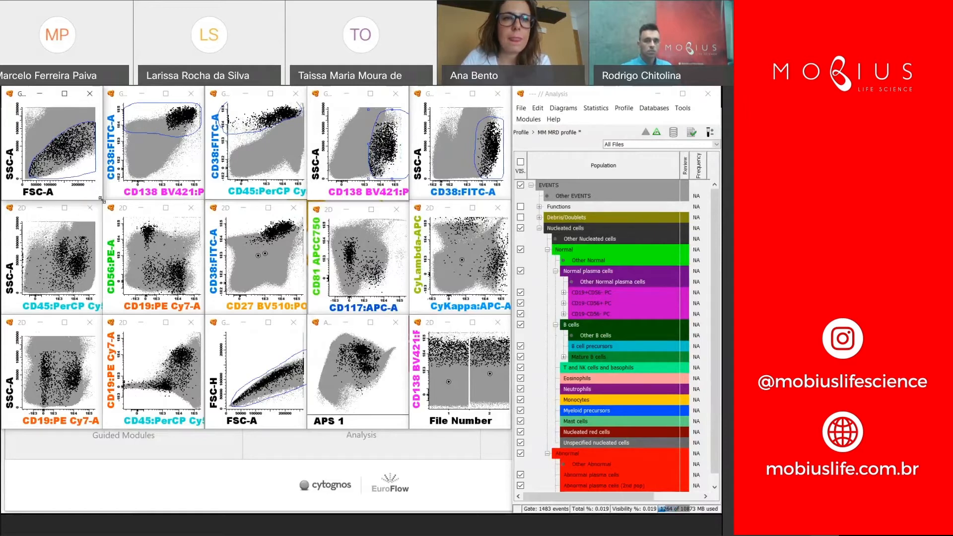
{"action": "left_click_drag", "start_coordinate": [103, 200], "coordinate": [150, 247]}
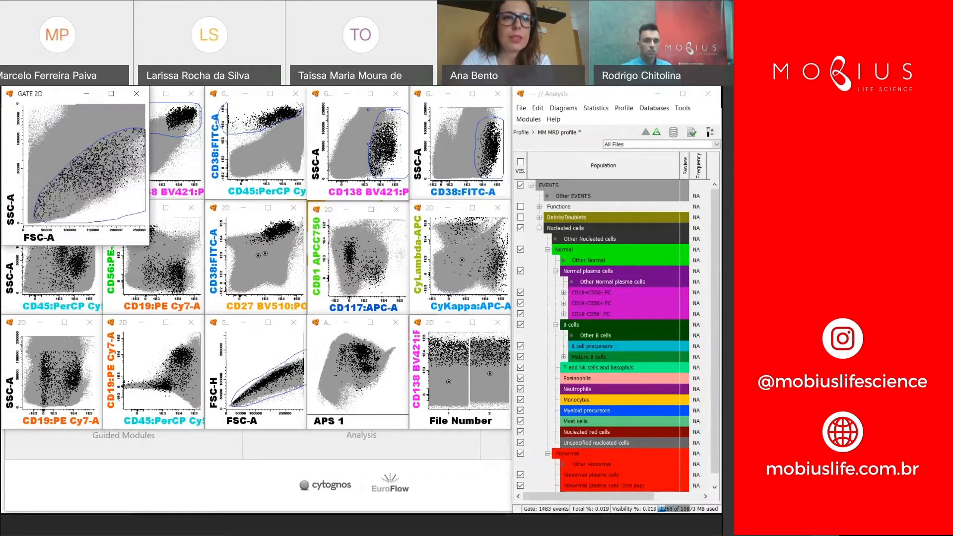
{"action": "mouse_move", "coordinate": [41, 149]}
{"action": "left_mouse_down"}
{"action": "mouse_move", "coordinate": [69, 203]}
{"action": "mouse_move", "coordinate": [121, 198]}
{"action": "mouse_move", "coordinate": [146, 148]}
{"action": "mouse_move", "coordinate": [143, 108]}
{"action": "mouse_move", "coordinate": [54, 107]}
{"action": "mouse_move", "coordinate": [41, 148]}
{"action": "left_mouse_up"}
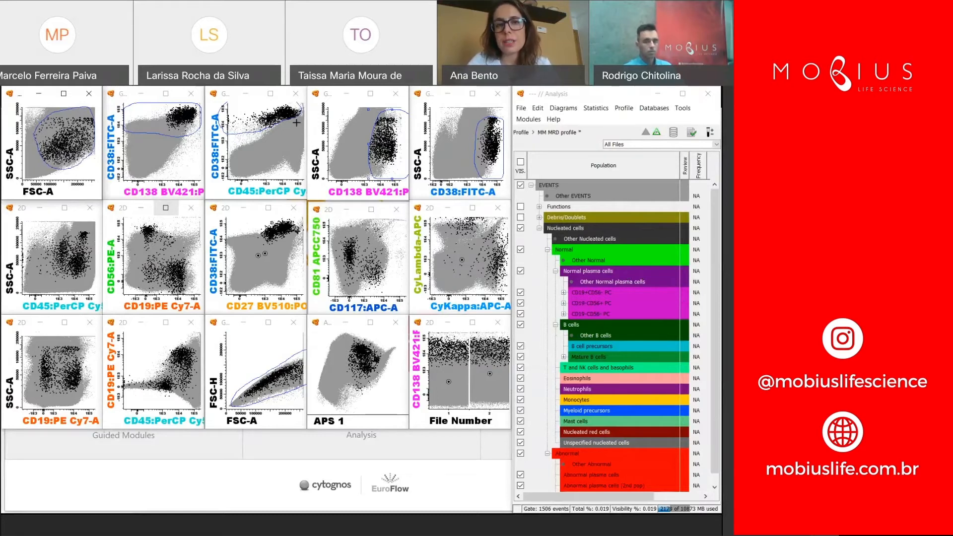
Assign the gated events to Normal plasma cells and hide the unclassified EVENTS
{"action": "left_click", "coordinate": [623, 273]}
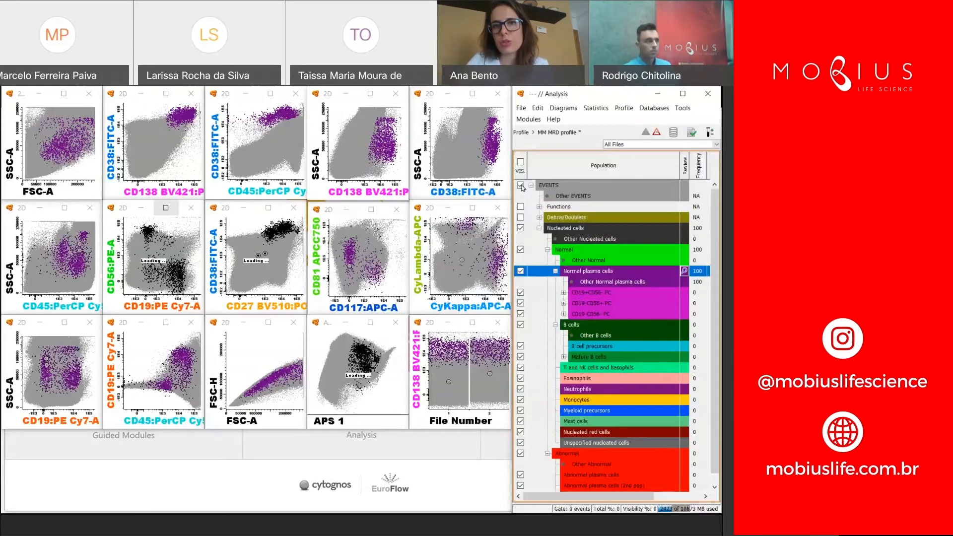
{"action": "left_click", "coordinate": [521, 186]}
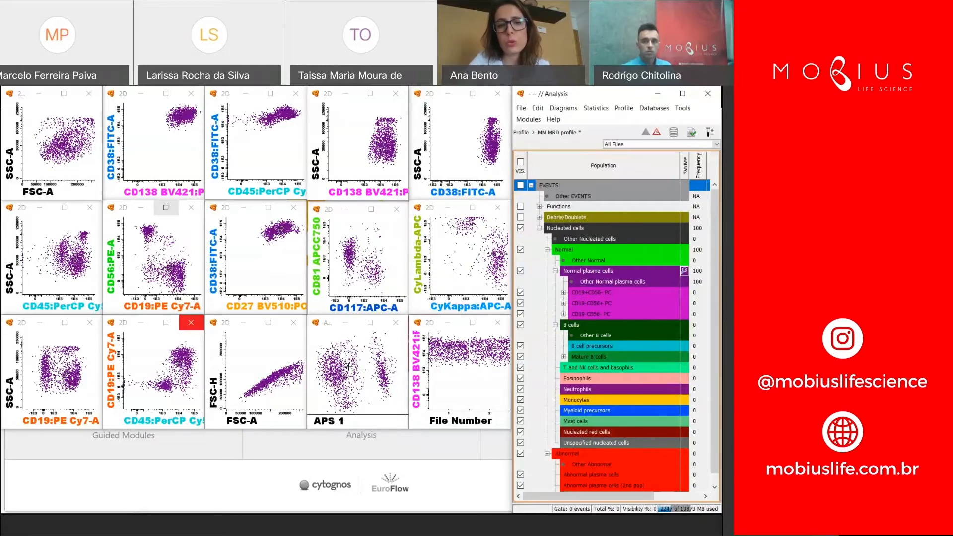
Gate the separate high-APS 1 cluster in the APS diagram and invert the diagram colors of CD117/CD81 and CyKappa/CyLambda
{"action": "mouse_move", "coordinate": [376, 339]}
{"action": "left_mouse_down"}
{"action": "mouse_move", "coordinate": [375, 388]}
{"action": "mouse_move", "coordinate": [388, 404]}
{"action": "mouse_move", "coordinate": [400, 378]}
{"action": "mouse_move", "coordinate": [389, 338]}
{"action": "mouse_move", "coordinate": [377, 333]}
{"action": "mouse_move", "coordinate": [375, 386]}
{"action": "left_mouse_up"}
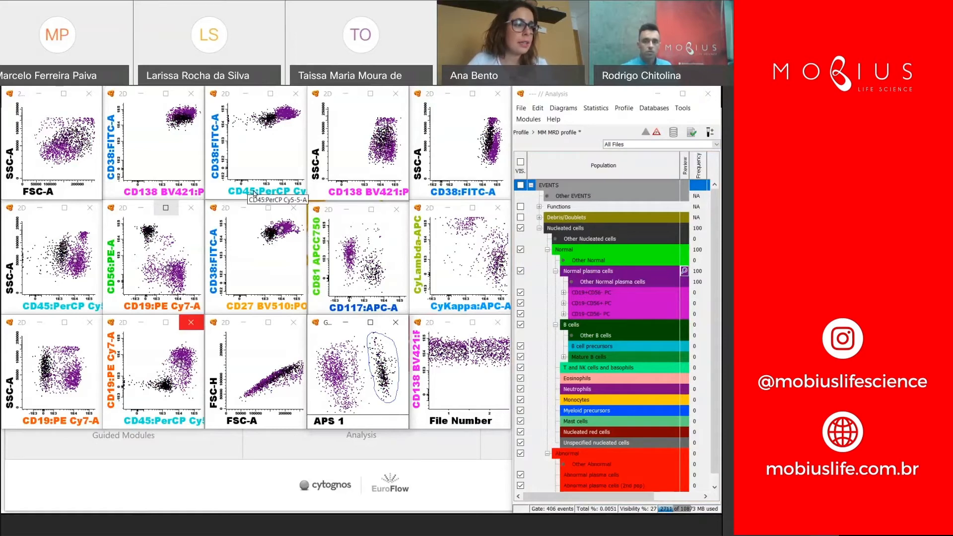
{"action": "right_click", "coordinate": [385, 259]}
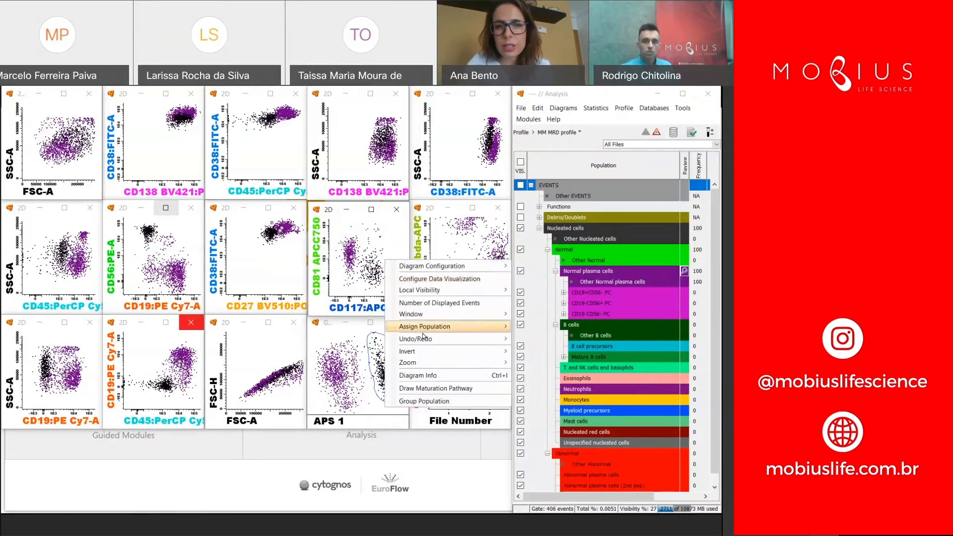
{"action": "mouse_move", "coordinate": [431, 353]}
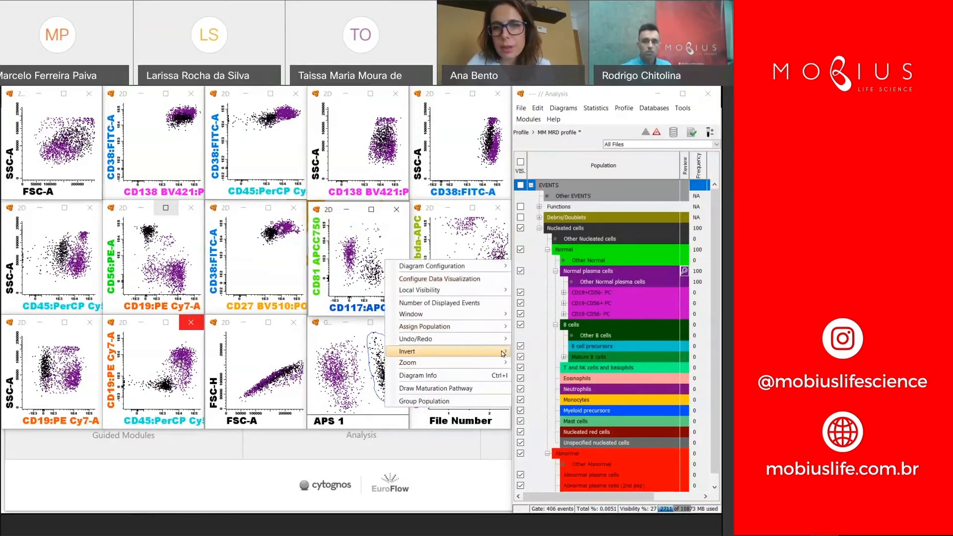
{"action": "mouse_move", "coordinate": [503, 354]}
{"action": "left_click", "coordinate": [546, 364]}
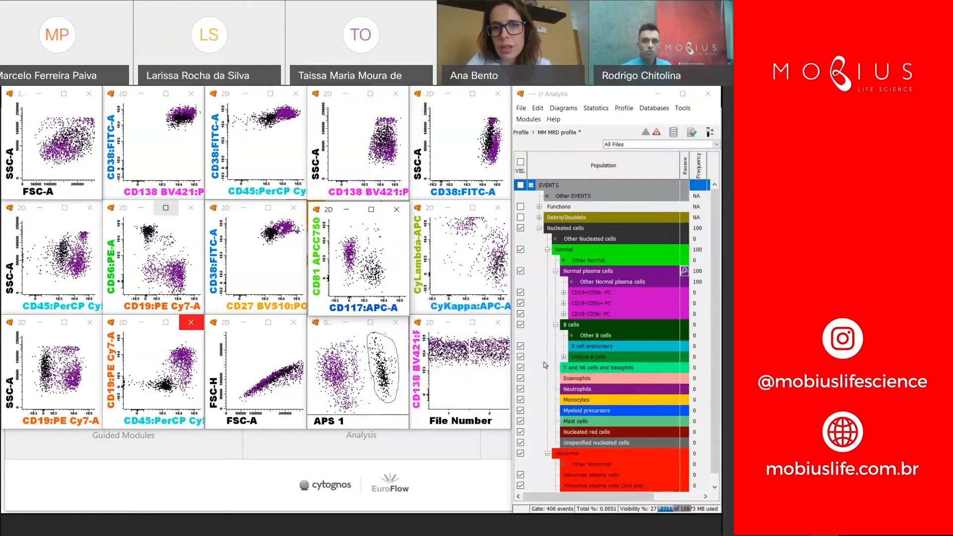
{"action": "left_click", "coordinate": [451, 266]}
{"action": "right_click", "coordinate": [451, 265]}
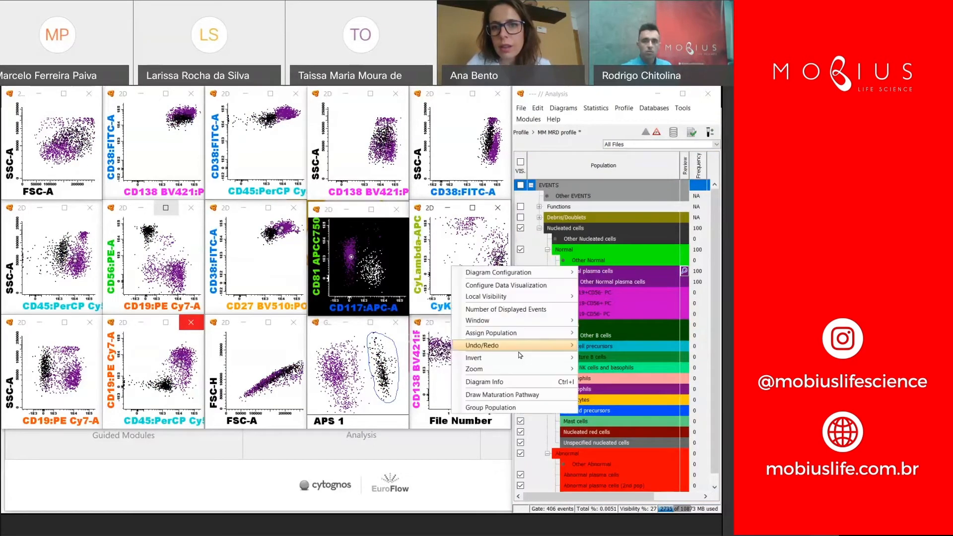
{"action": "mouse_move", "coordinate": [526, 358]}
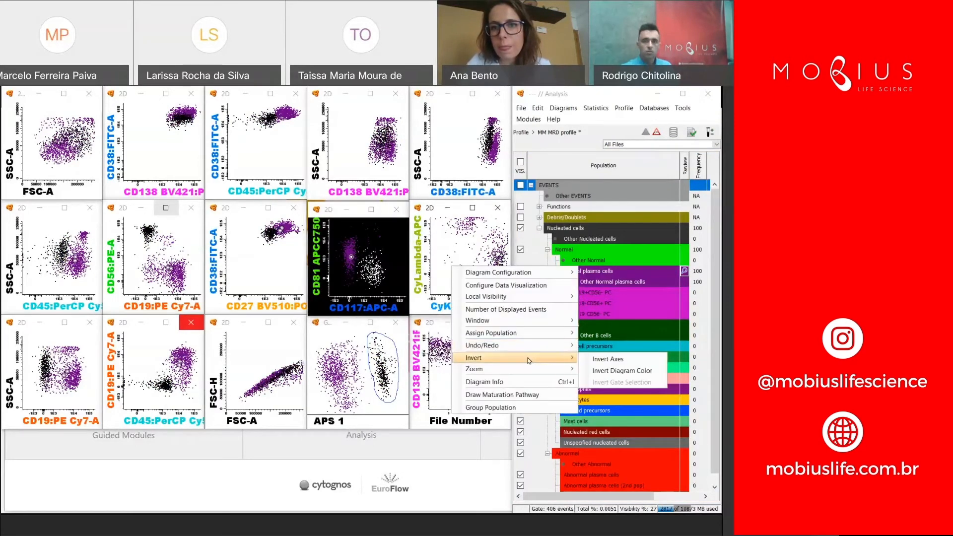
{"action": "left_click", "coordinate": [601, 370]}
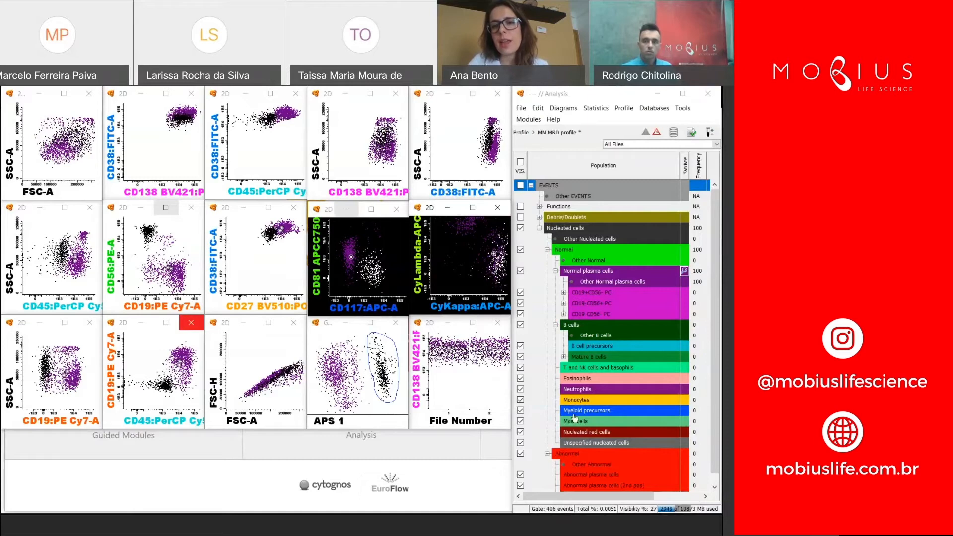
Assign the gated cluster to Abnormal, hide the Abnormal and Normal plasma cells, and show the remaining EVENTS
{"action": "left_click", "coordinate": [596, 455]}
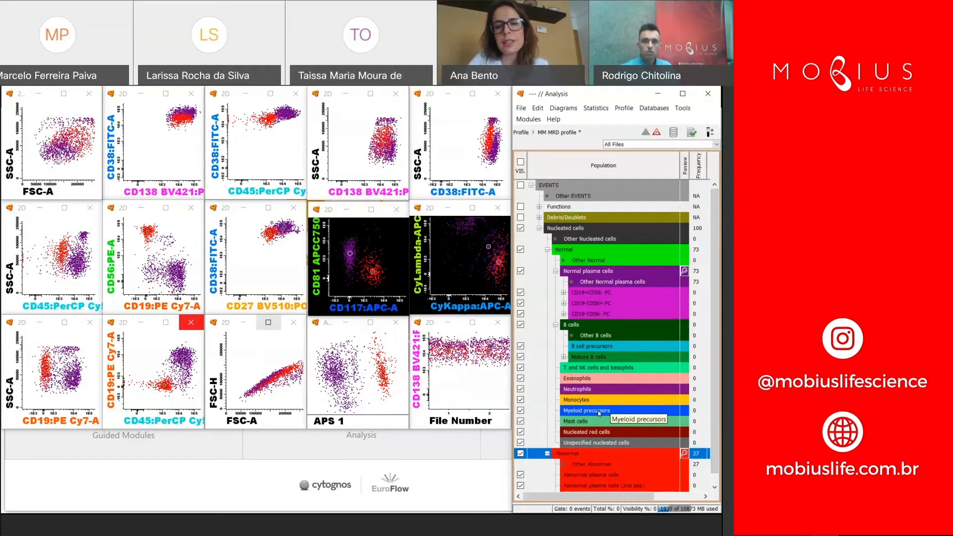
{"action": "left_click", "coordinate": [521, 454]}
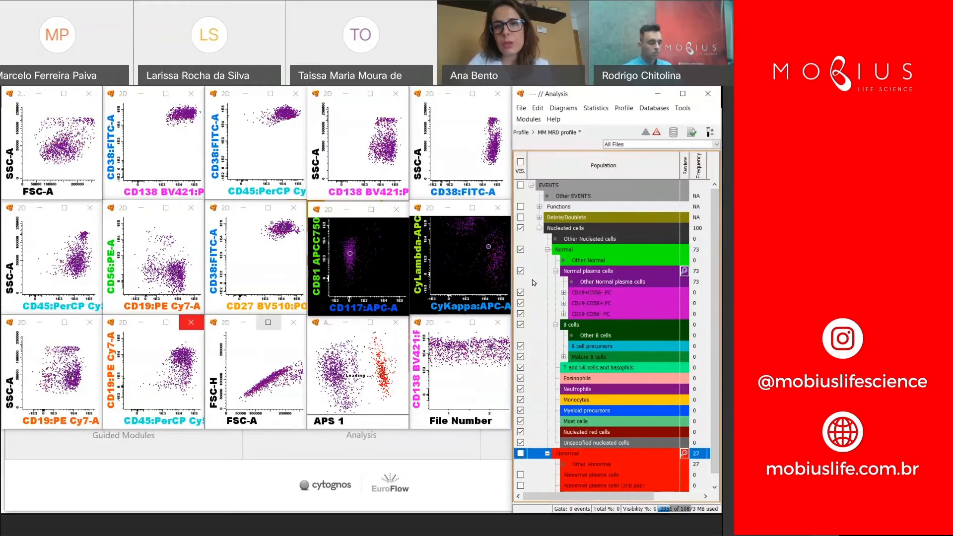
{"action": "left_click", "coordinate": [521, 272]}
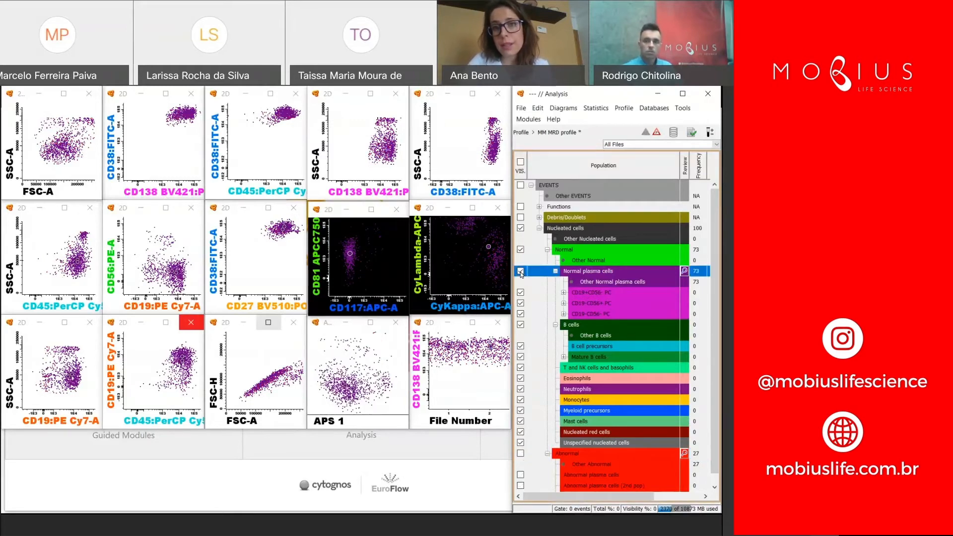
{"action": "left_click", "coordinate": [521, 186]}
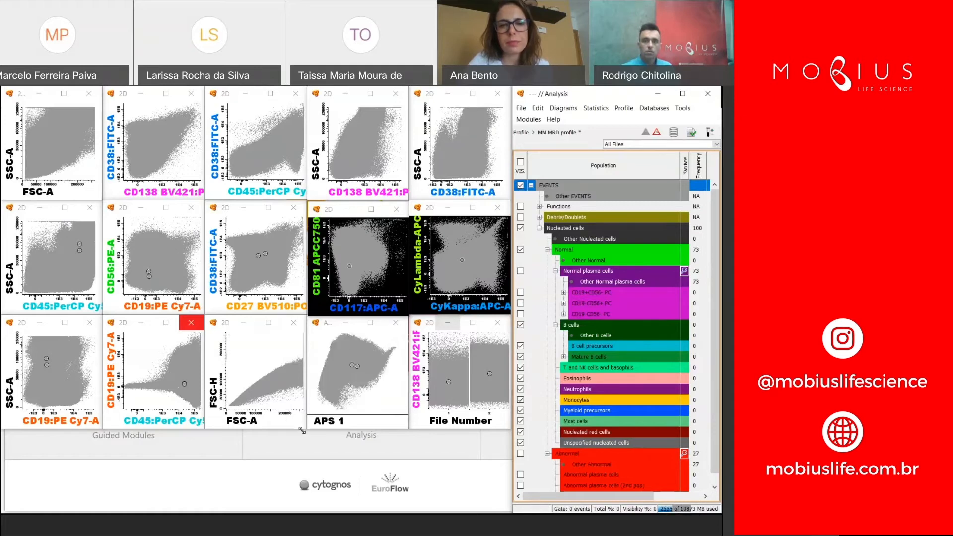
Enlarge the FSC-A/FSC-H diagram and set the number of displayed events to a global percentage of 4.75%
{"action": "left_click_drag", "start_coordinate": [454, 506], "coordinate": [457, 503]}
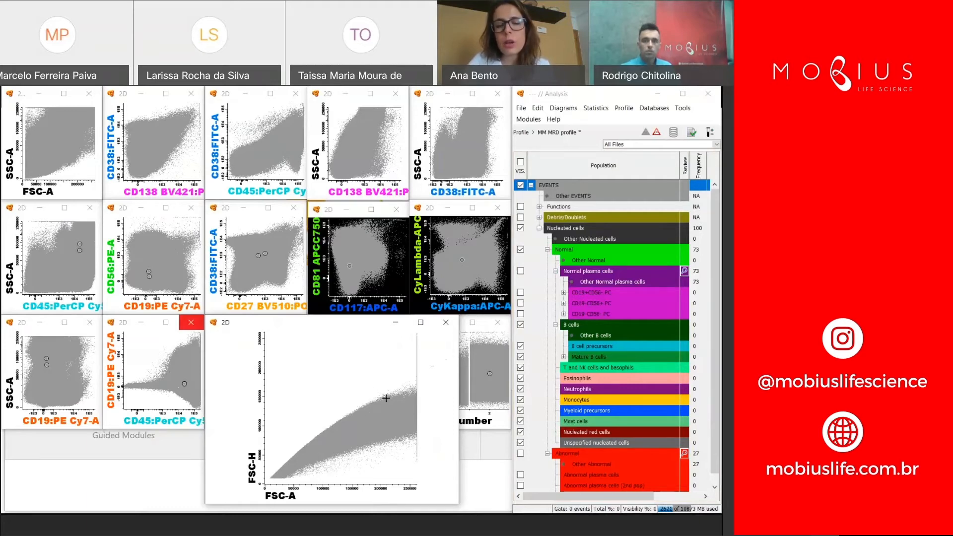
{"action": "right_click", "coordinate": [337, 366]}
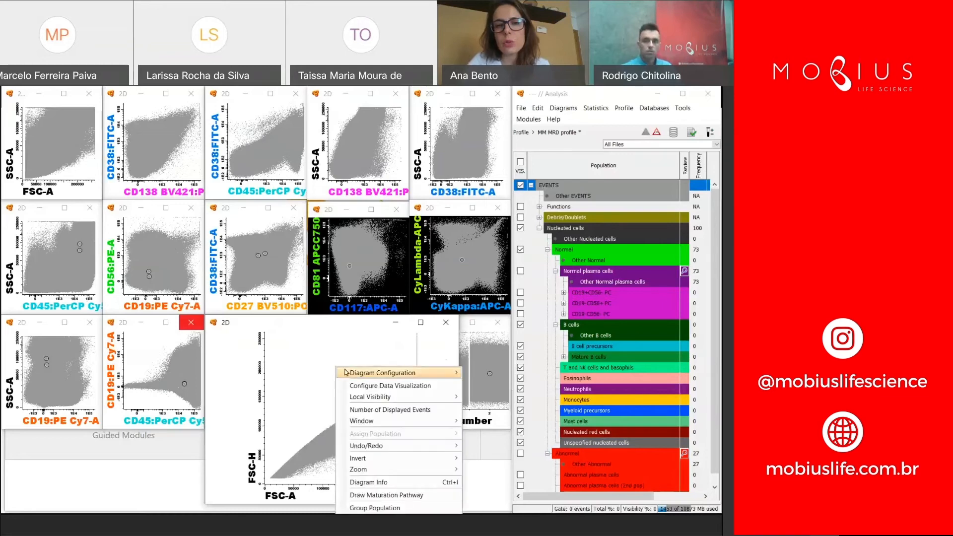
{"action": "mouse_move", "coordinate": [353, 373]}
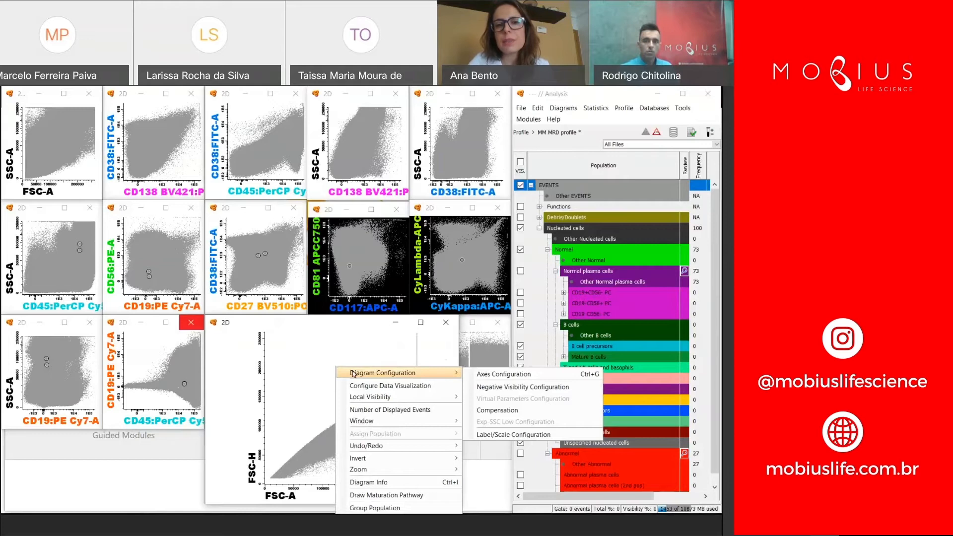
{"action": "left_click", "coordinate": [363, 410]}
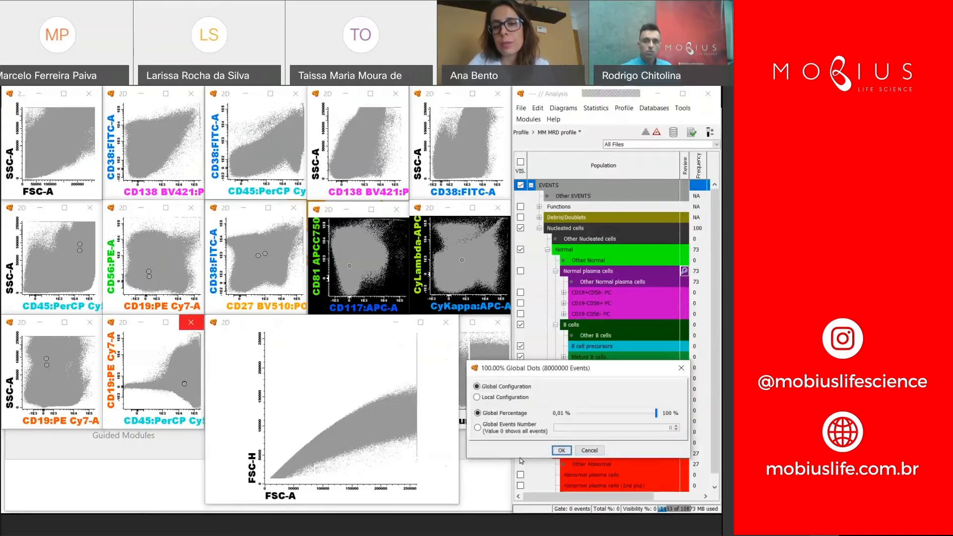
{"action": "left_click", "coordinate": [656, 416]}
{"action": "left_click_drag", "start_coordinate": [656, 419], "coordinate": [581, 422]}
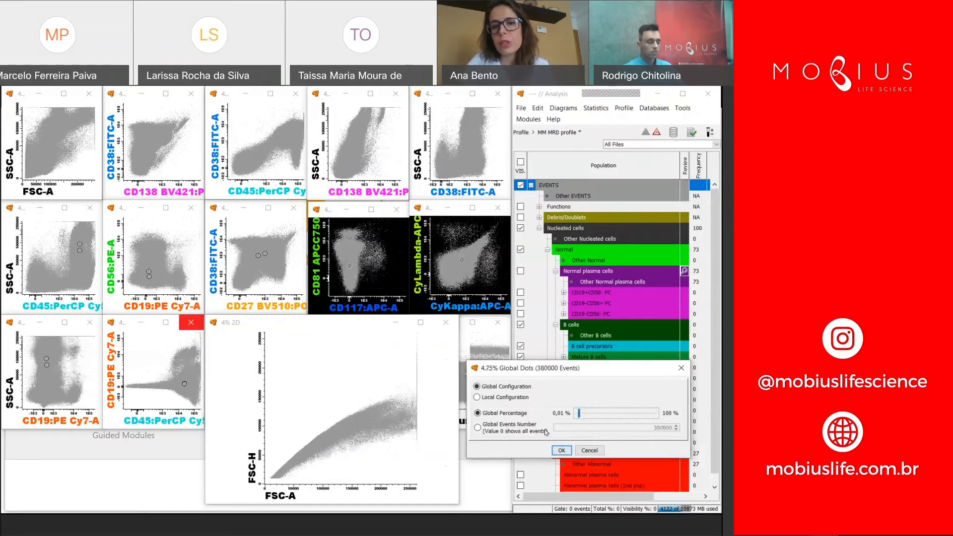
{"action": "left_click", "coordinate": [562, 451]}
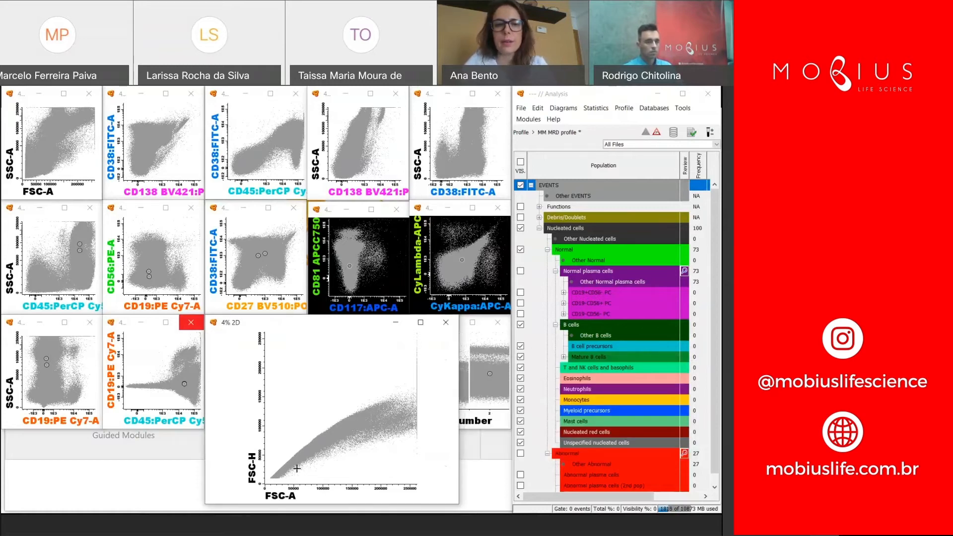
Gate the doublets below the FSC-A/FSC-H diagonal and assign them to Debris/Doublets
{"action": "mouse_move", "coordinate": [297, 468]}
{"action": "left_mouse_down"}
{"action": "mouse_move", "coordinate": [273, 484]}
{"action": "mouse_move", "coordinate": [361, 532]}
{"action": "mouse_move", "coordinate": [454, 452]}
{"action": "mouse_move", "coordinate": [430, 382]}
{"action": "mouse_move", "coordinate": [401, 385]}
{"action": "mouse_move", "coordinate": [396, 411]}
{"action": "left_mouse_up"}
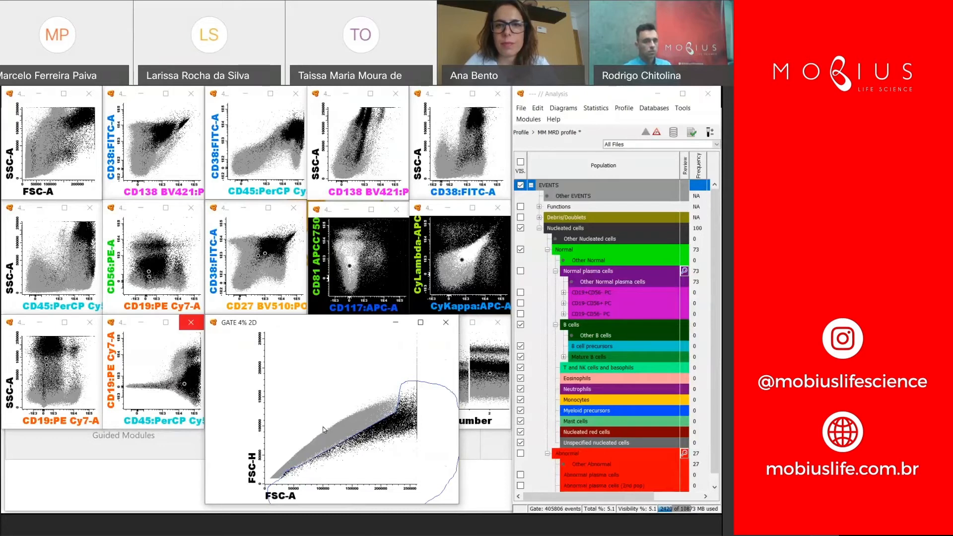
{"action": "left_click_drag", "start_coordinate": [458, 503], "coordinate": [310, 429]}
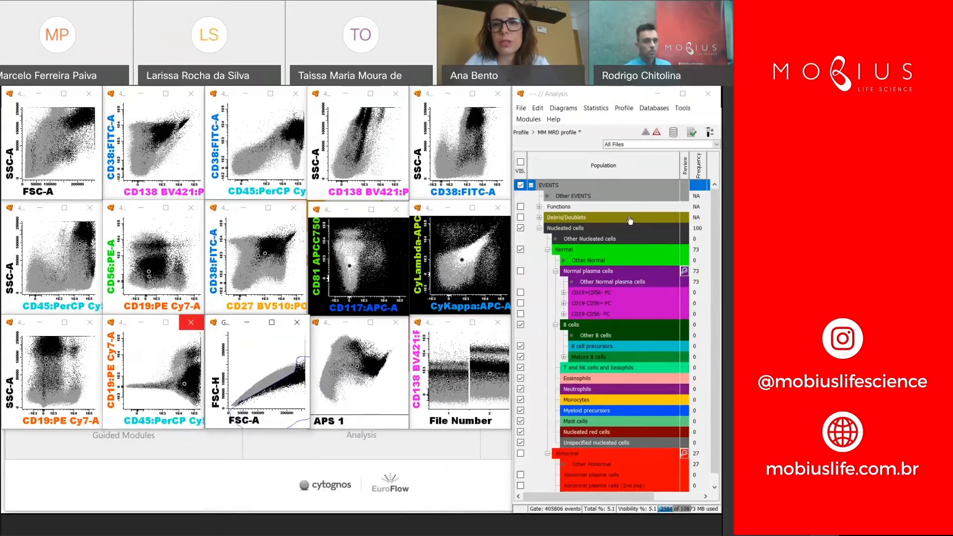
{"action": "left_click", "coordinate": [631, 220]}
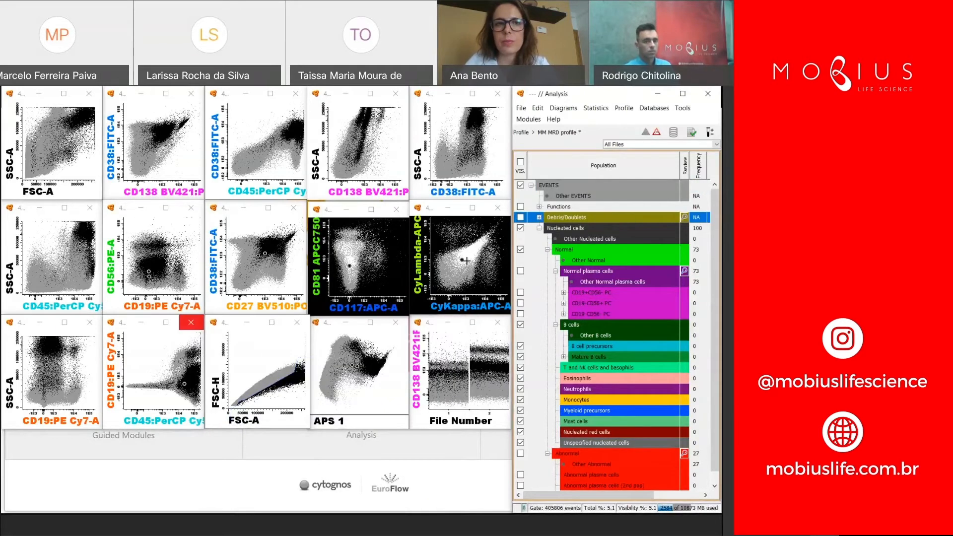
Gate the debris with low FSC-A in the enlarged FSC-A/SSC-A diagram and assign it to Debris/Doublets
{"action": "left_click", "coordinate": [78, 159]}
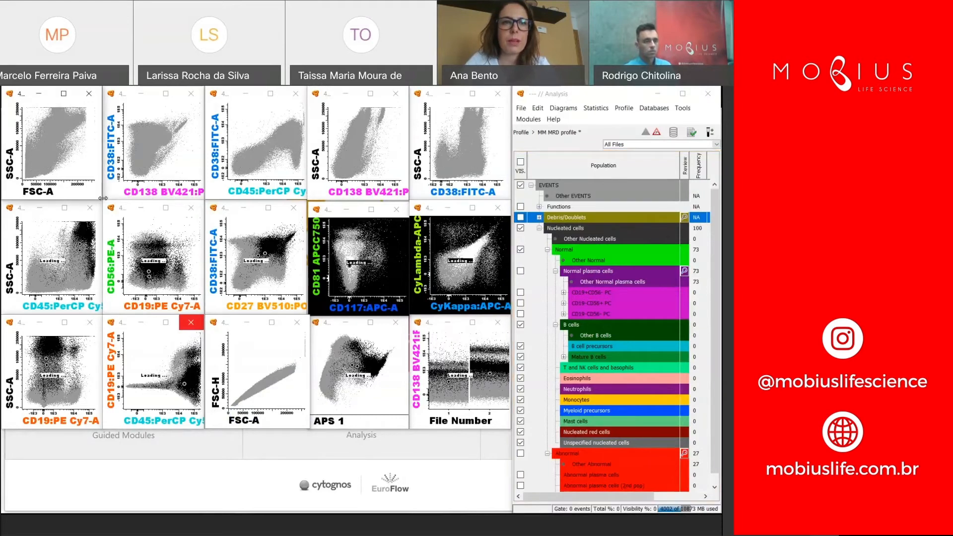
{"action": "left_click_drag", "start_coordinate": [102, 200], "coordinate": [228, 330]}
{"action": "mouse_move", "coordinate": [23, 302]}
{"action": "left_mouse_down"}
{"action": "mouse_move", "coordinate": [40, 278]}
{"action": "mouse_move", "coordinate": [71, 134]}
{"action": "left_mouse_up"}
{"action": "mouse_move", "coordinate": [10, 98]}
{"action": "left_mouse_down"}
{"action": "mouse_move", "coordinate": [6, 263]}
{"action": "mouse_move", "coordinate": [24, 302]}
{"action": "left_mouse_up"}
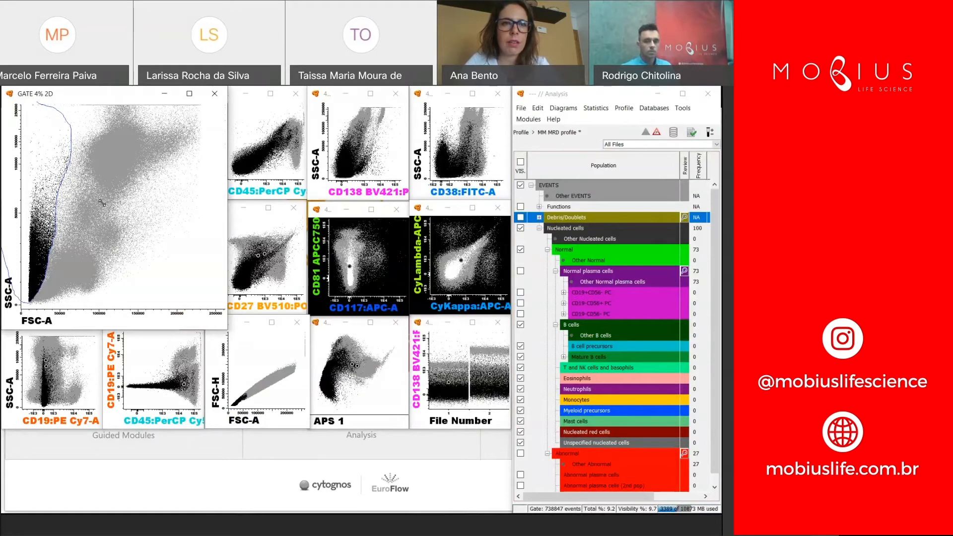
{"action": "double_click", "coordinate": [619, 218]}
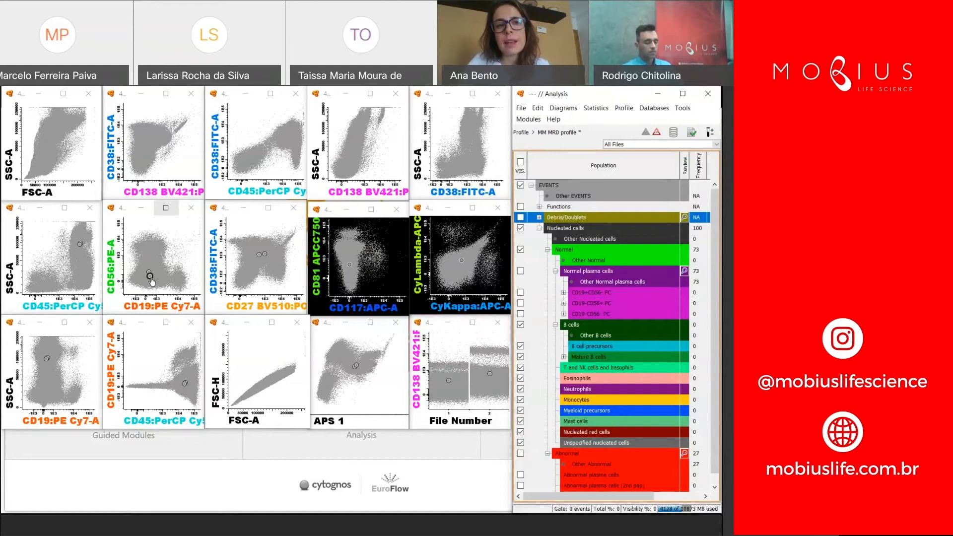
Select all remaining events of both files in the CD19/CD56 diagram and assign them to Nucleated cells
{"action": "left_click", "coordinate": [155, 288]}
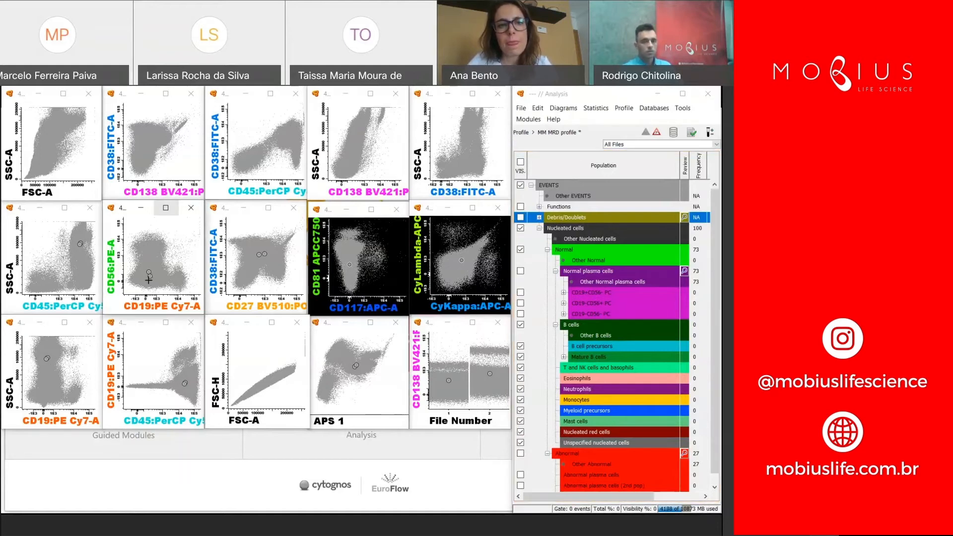
{"action": "left_click", "coordinate": [150, 277]}
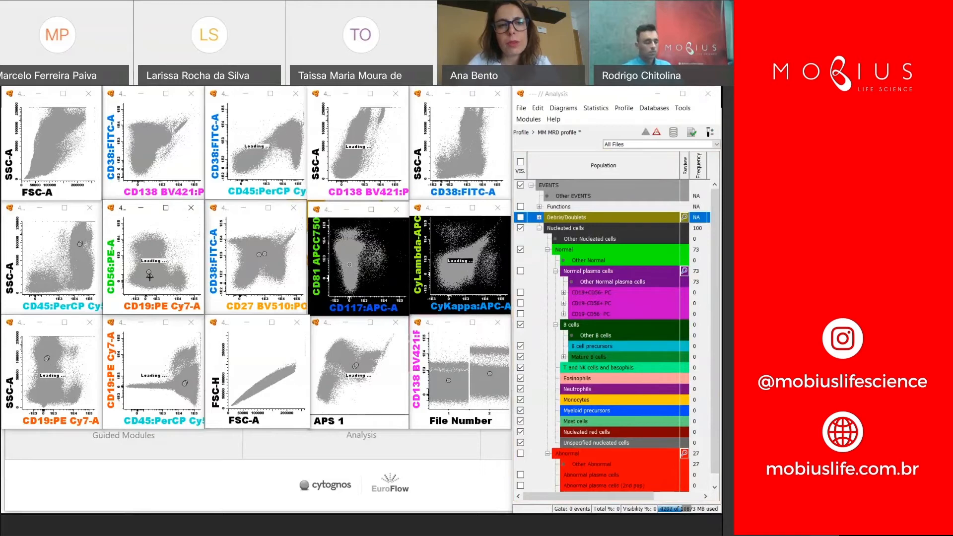
{"action": "mouse_move", "coordinate": [151, 274]}
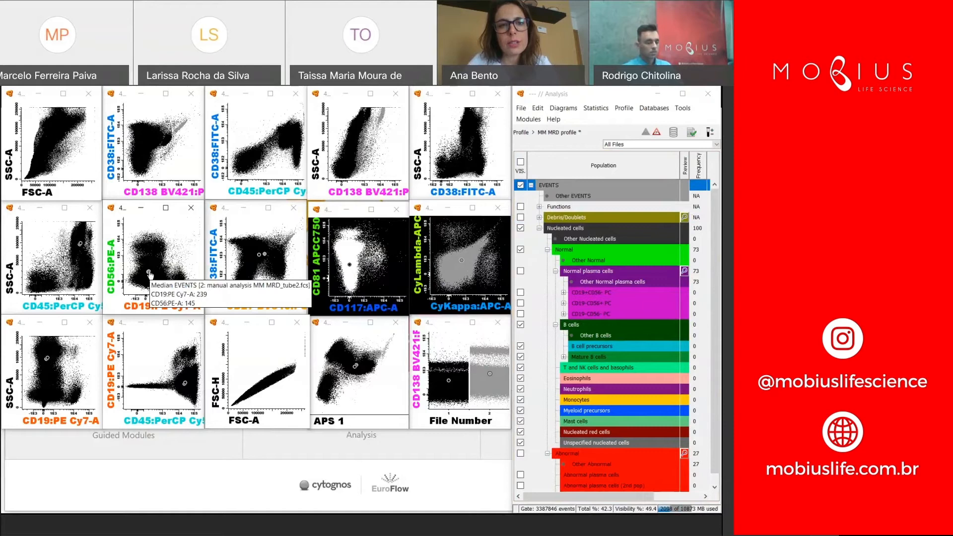
{"action": "left_click", "coordinate": [608, 230]}
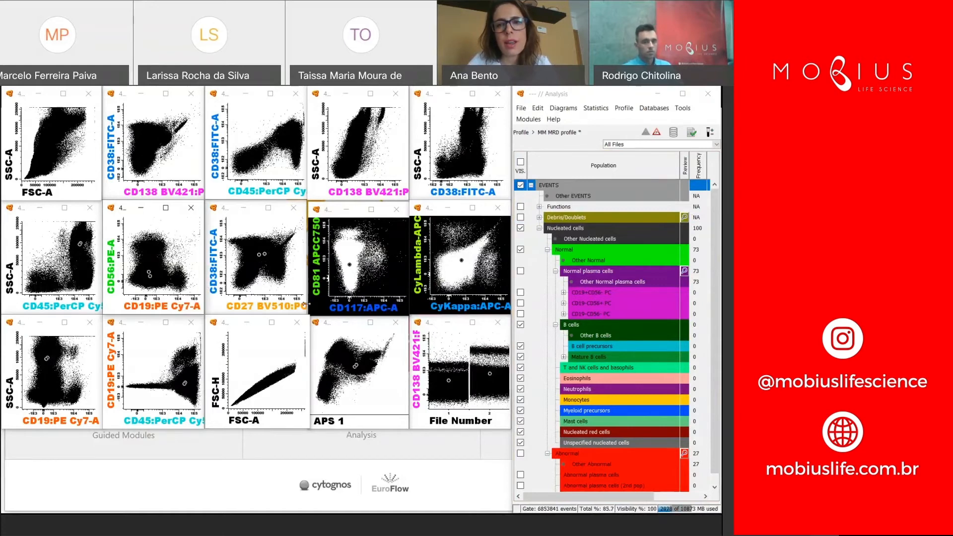
{"action": "left_click", "coordinate": [610, 230]}
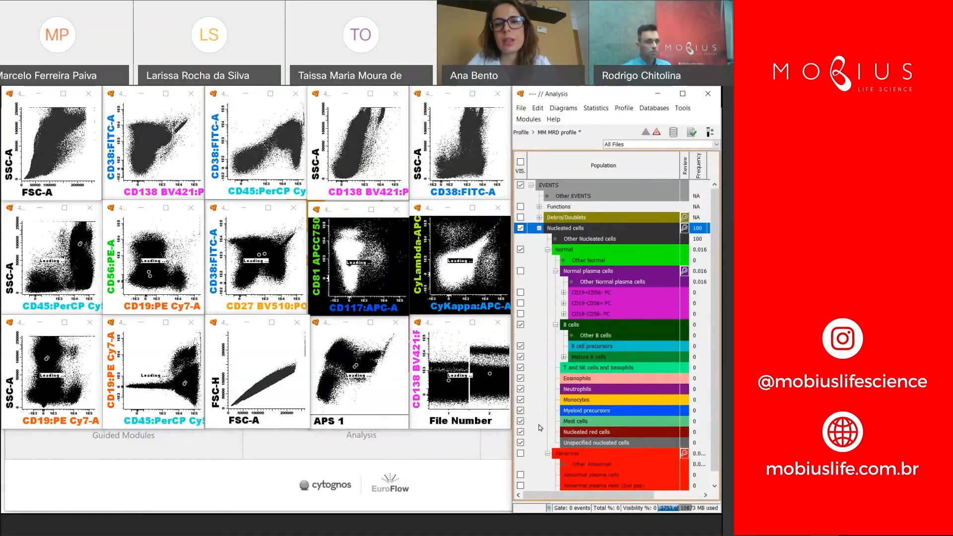
Show the Abnormal and Normal plasma cells again and review the event counts and percentages of the gated populations
{"action": "left_click", "coordinate": [521, 272]}
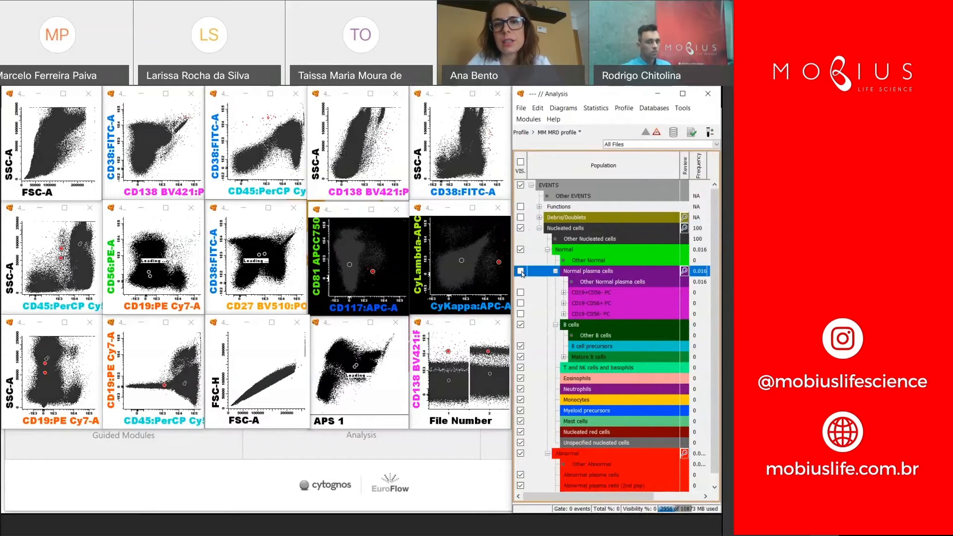
{"action": "left_click_drag", "start_coordinate": [566, 494], "coordinate": [612, 499]}
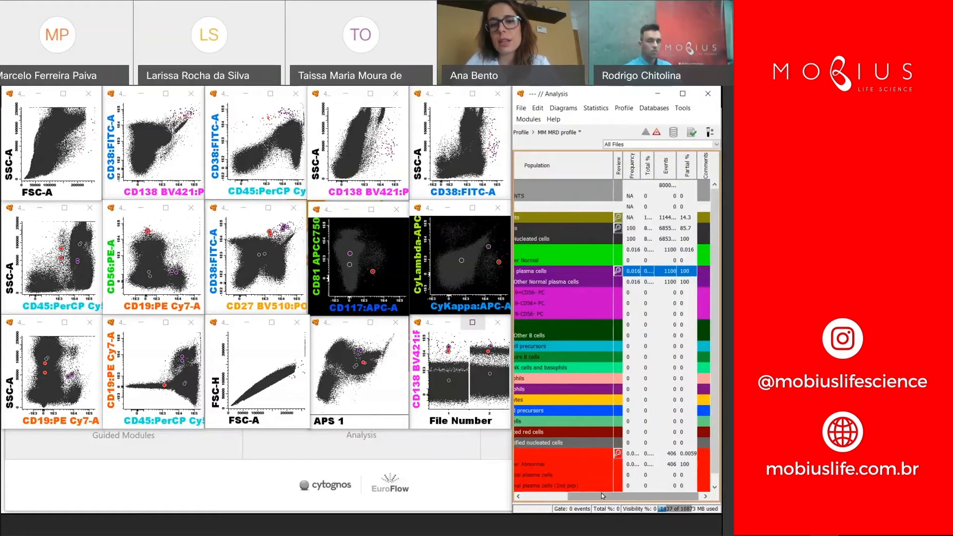
{"action": "left_click_drag", "start_coordinate": [599, 497], "coordinate": [557, 453]}
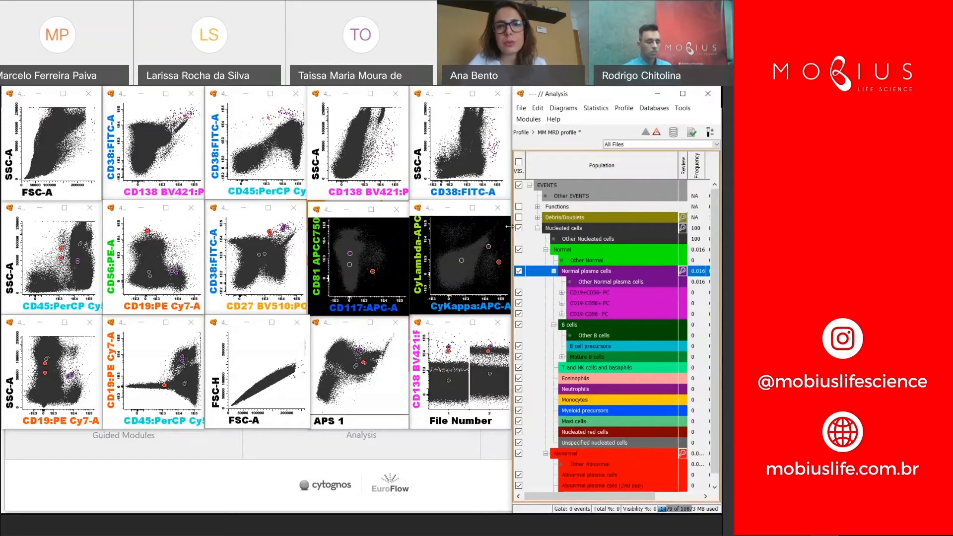
Open File 1 MM MRD 1 and File 2 MM MRD 1 together, without saving the changes to the current file
{"action": "left_click", "coordinate": [522, 109]}
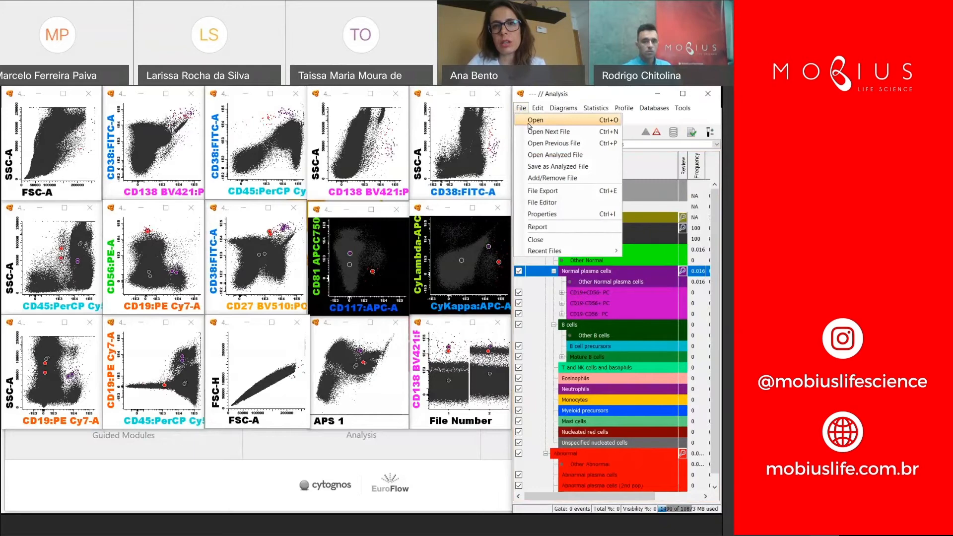
{"action": "left_click", "coordinate": [529, 124]}
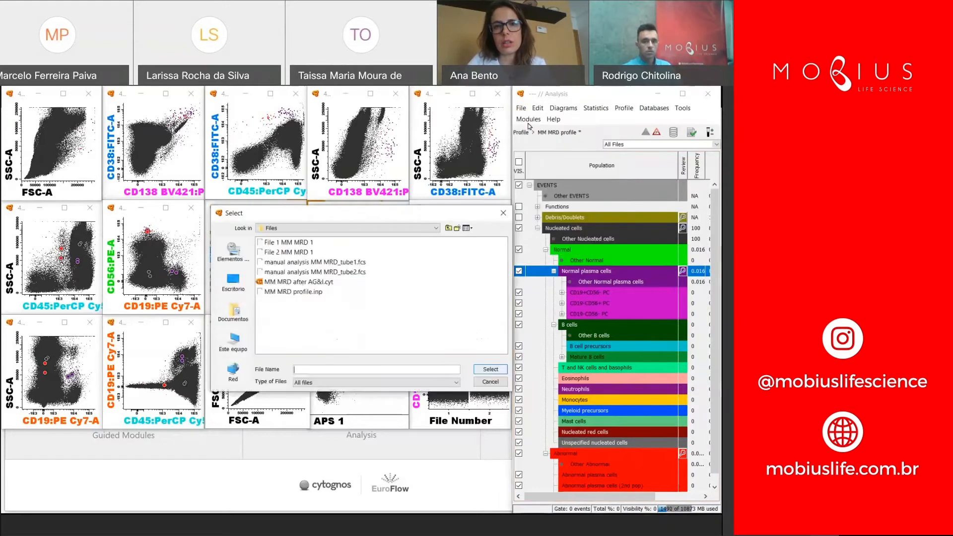
{"action": "left_click", "coordinate": [300, 244]}
{"action": "left_click", "coordinate": [298, 253], "text": "ctrl"}
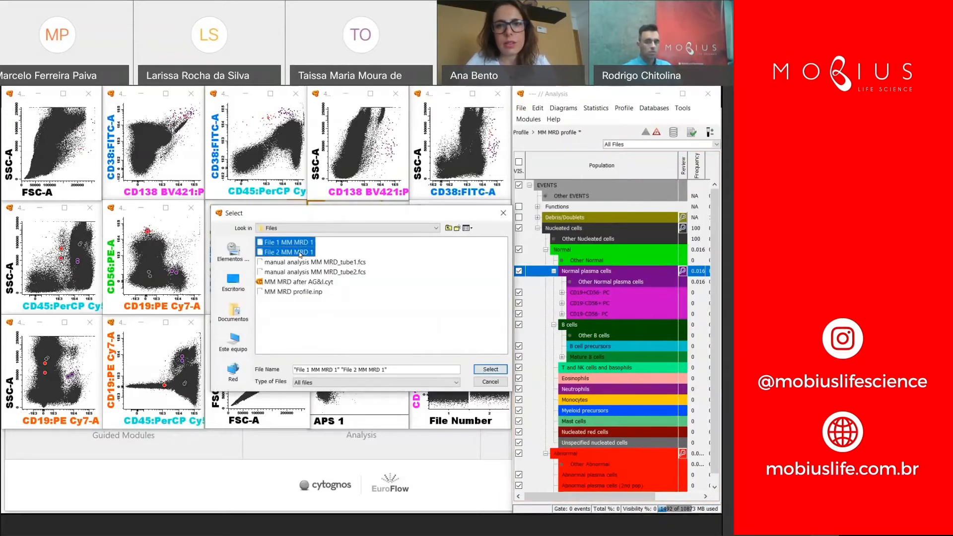
{"action": "left_click", "coordinate": [490, 369]}
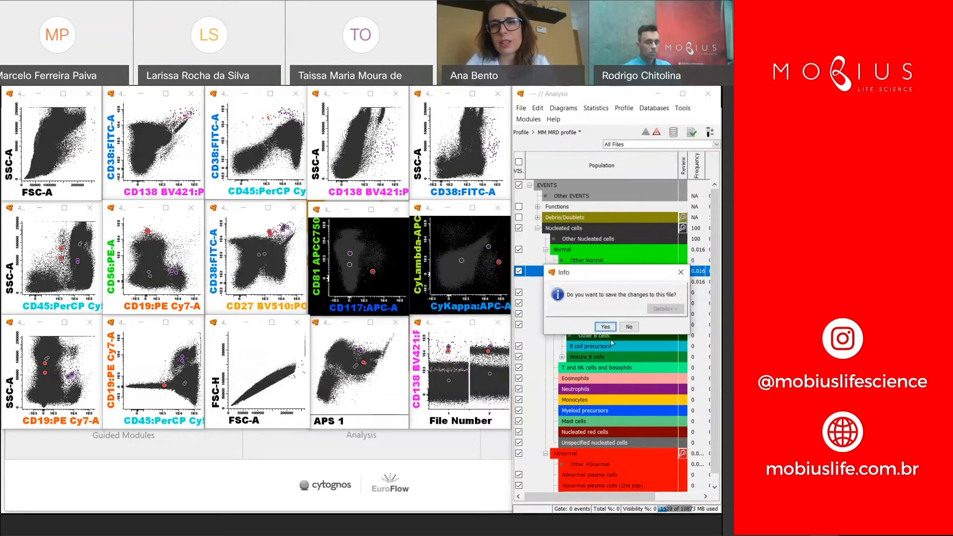
{"action": "left_click", "coordinate": [630, 328]}
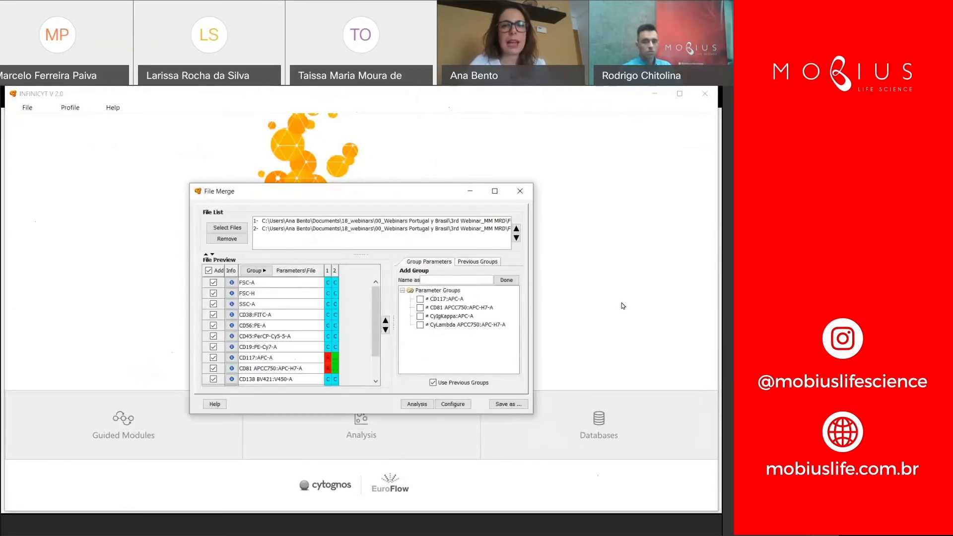
Review the common and file-specific parameters in the file merge, keep the previous groups, and start the analysis of the merged files
{"action": "left_click_drag", "start_coordinate": [341, 192], "coordinate": [318, 153]}
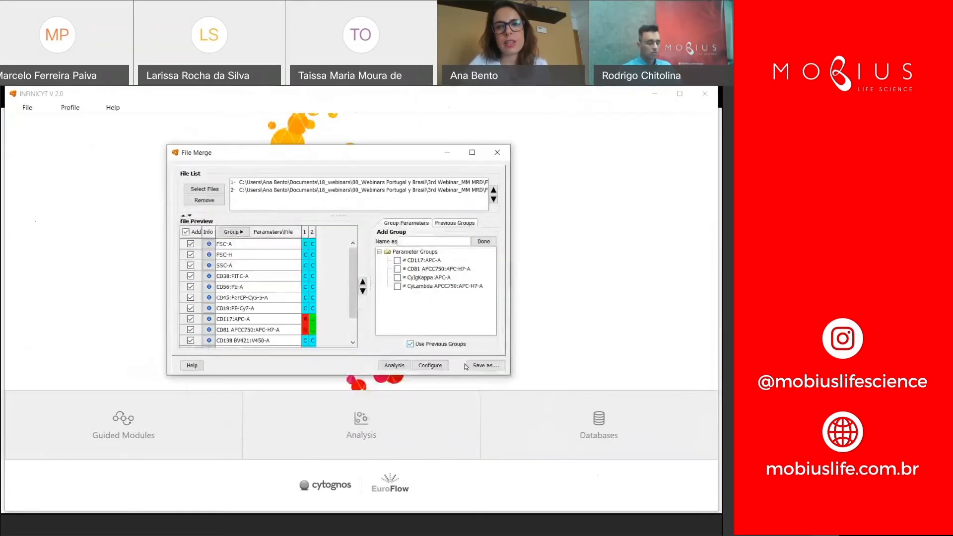
{"action": "left_click_drag", "start_coordinate": [507, 374], "coordinate": [555, 390]}
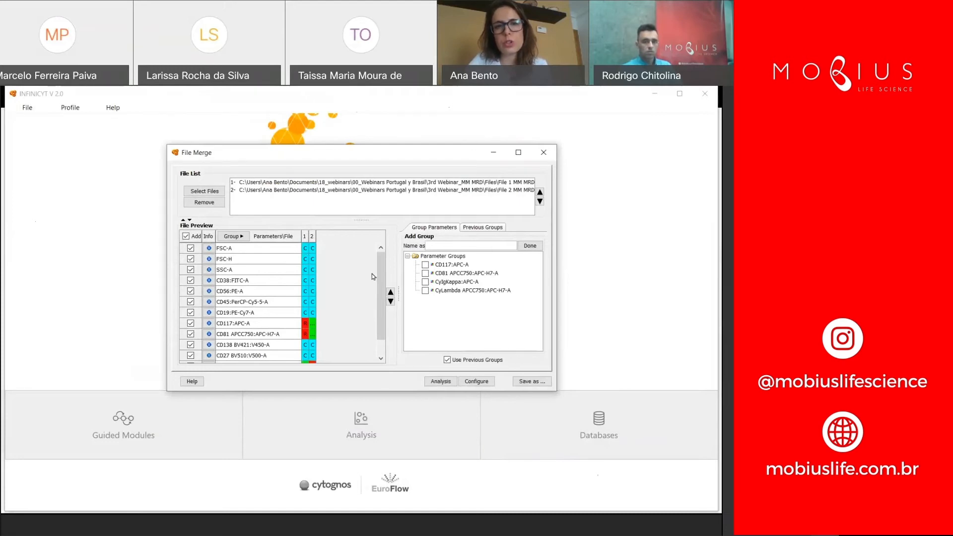
{"action": "scroll", "coordinate": [380, 268], "scroll_direction": "down", "scroll_amount": 1}
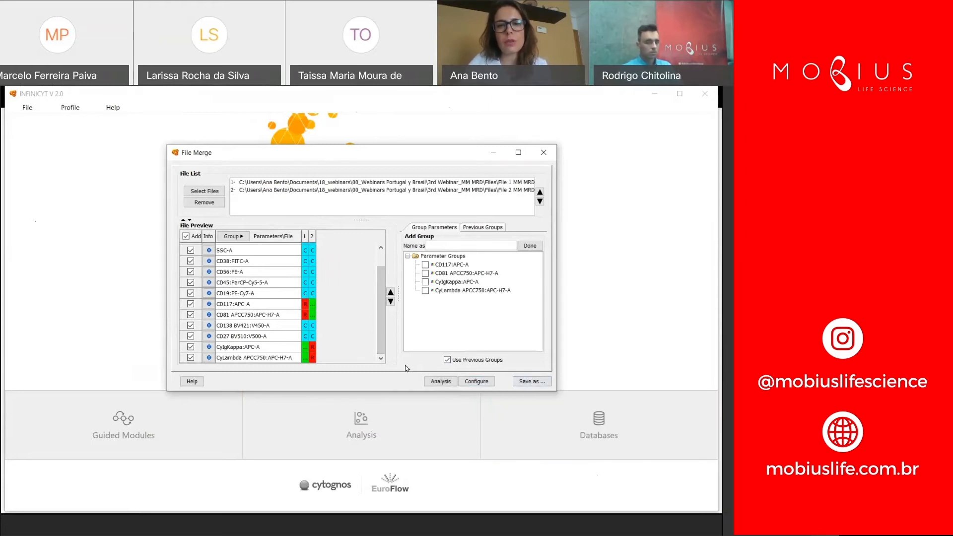
{"action": "left_click", "coordinate": [439, 382]}
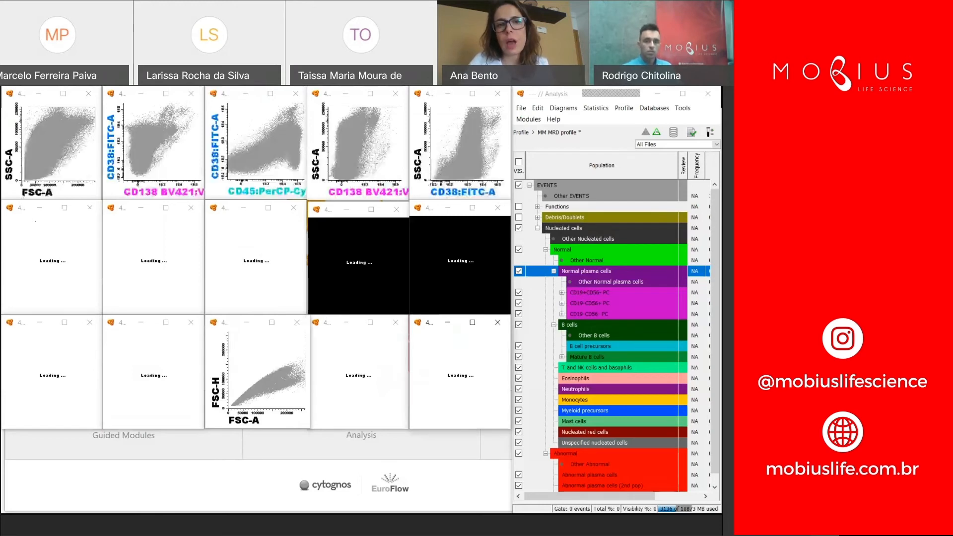
Open the EuroFlow database selection for loading a reference database into the merged analysis
{"action": "left_click", "coordinate": [674, 135]}
{"action": "left_click", "coordinate": [659, 110]}
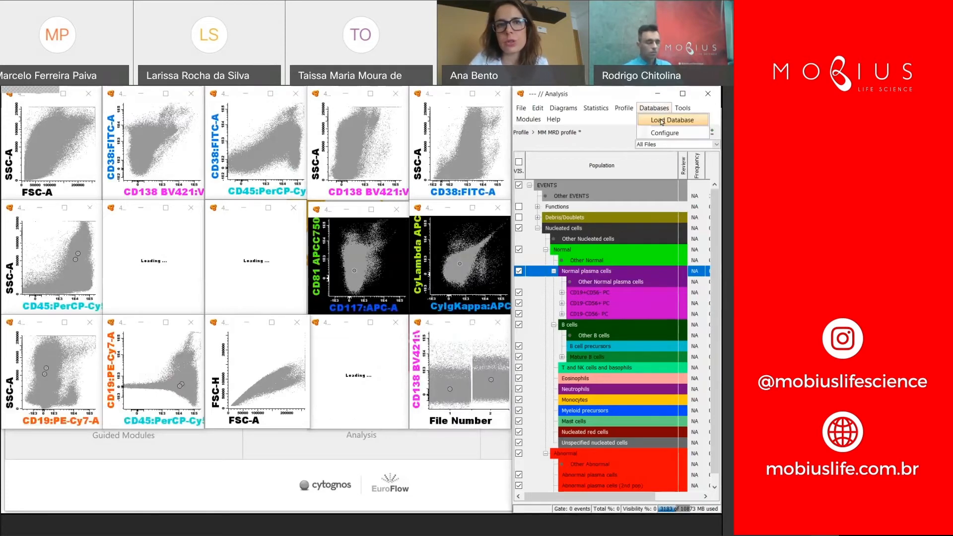
{"action": "left_click", "coordinate": [662, 121]}
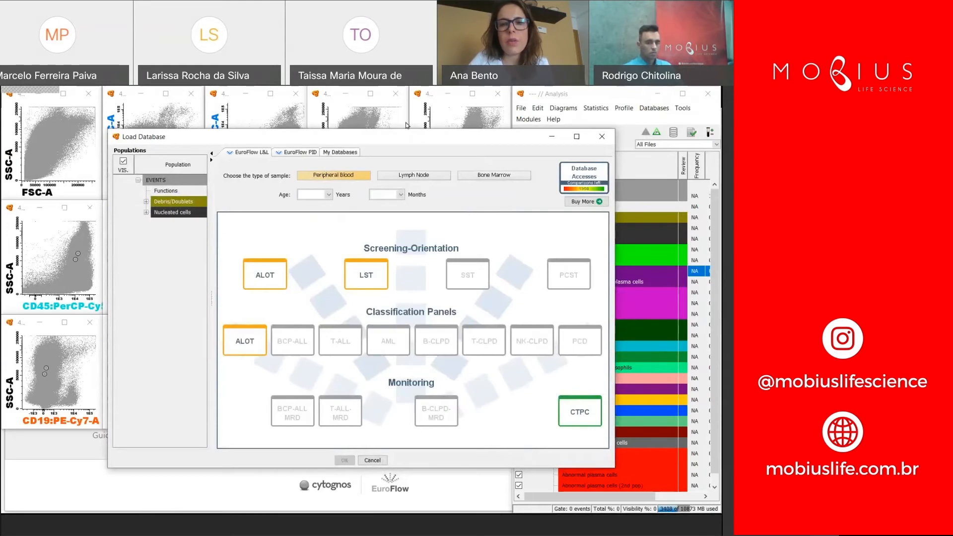
{"action": "left_click_drag", "start_coordinate": [430, 139], "coordinate": [407, 126]}
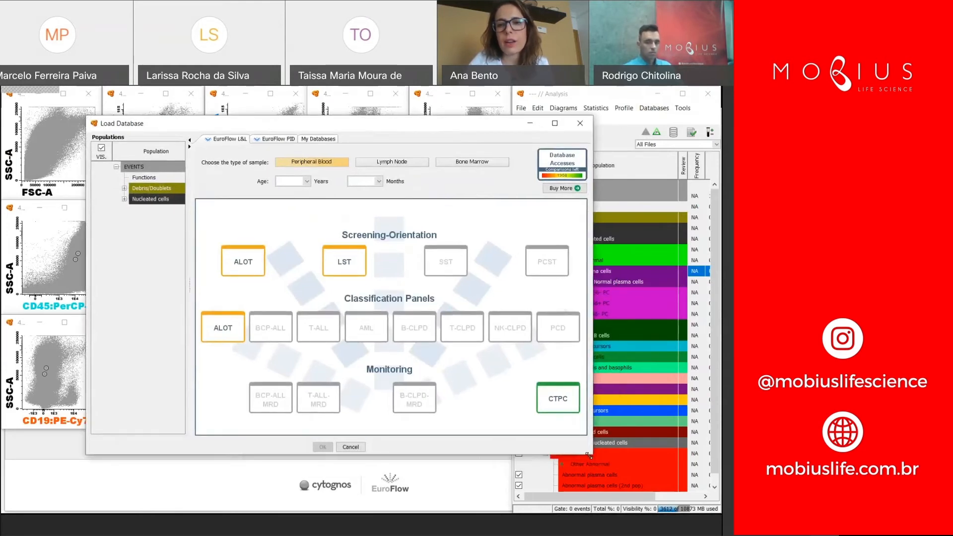
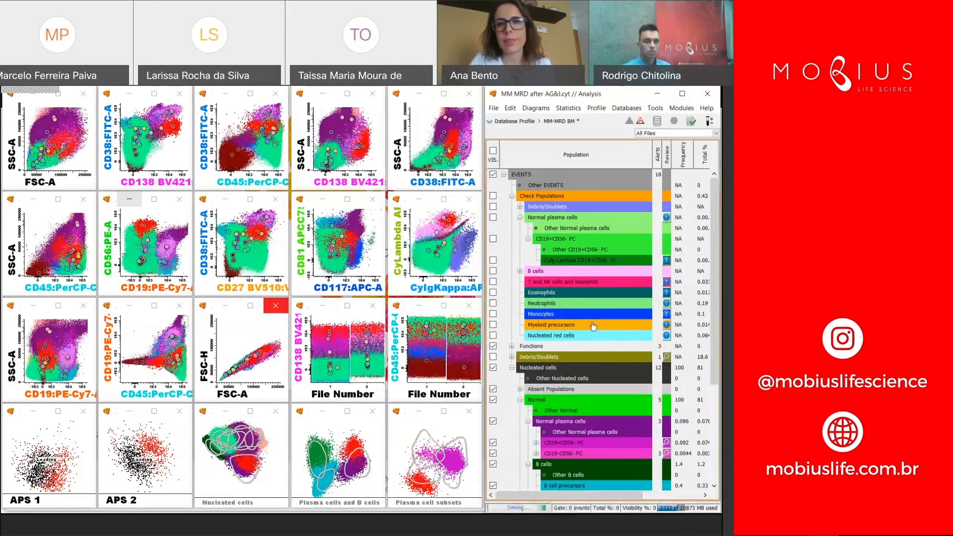
Review the normal plasma cell check events, assigning the CyIg Lambda CD19+CD56- PC to their matching population and the remaining ones to Debris
{"action": "left_click", "coordinate": [667, 261]}
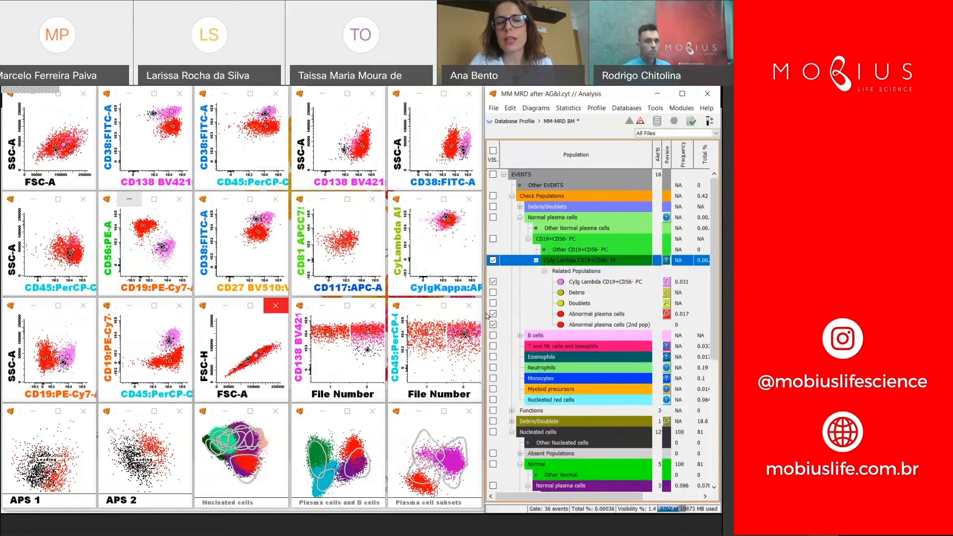
{"action": "left_click", "coordinate": [494, 314]}
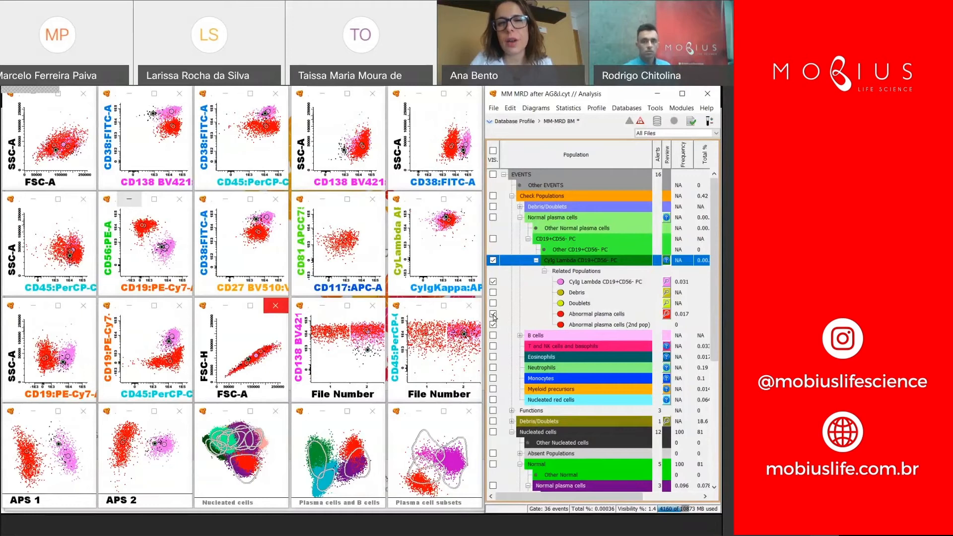
{"action": "left_click", "coordinate": [494, 315]}
{"action": "left_click", "coordinate": [494, 314]}
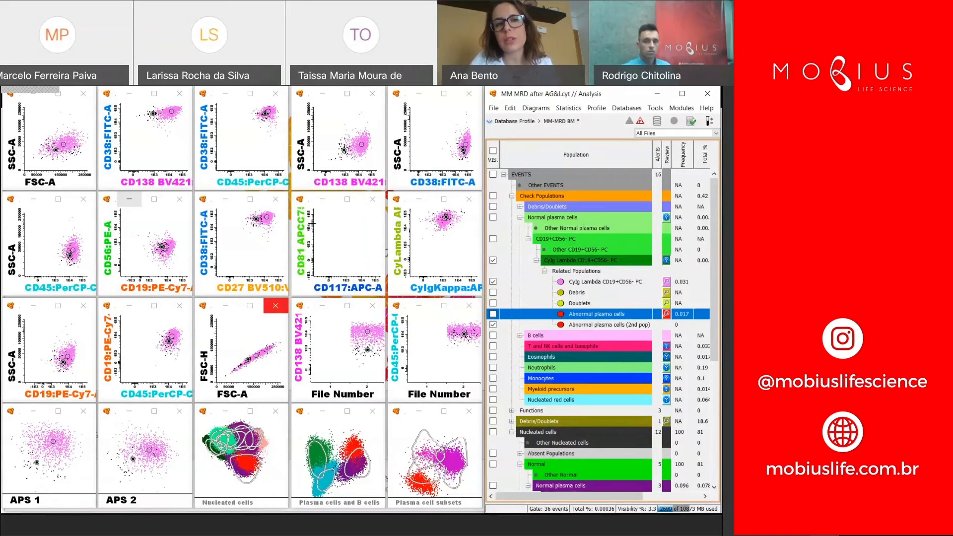
{"action": "left_click", "coordinate": [610, 283]}
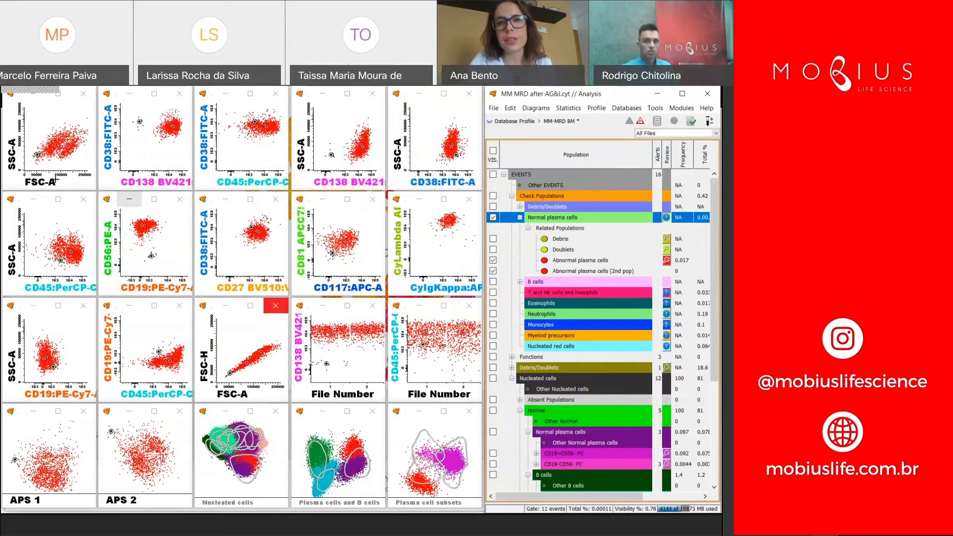
{"action": "left_click", "coordinate": [560, 239]}
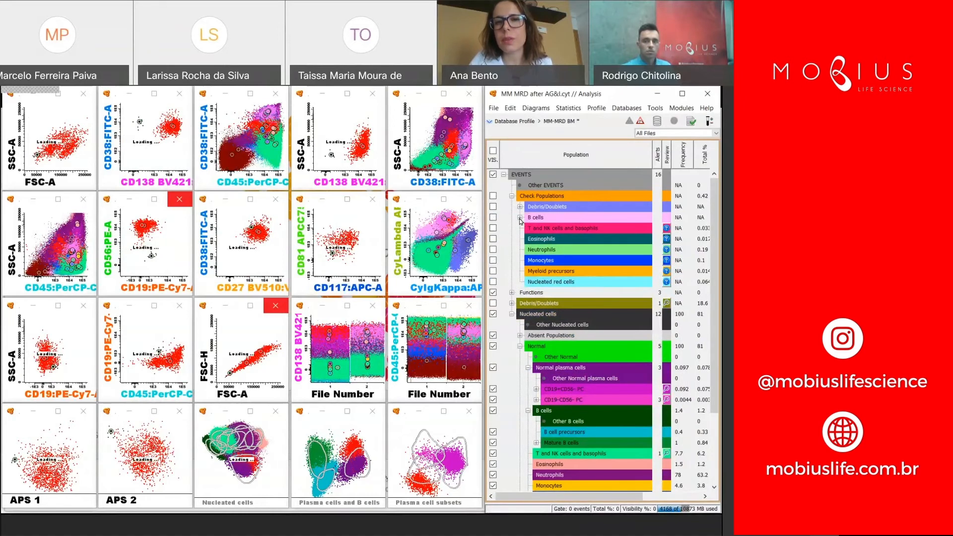
Expand the B cells to check, compare the Ig Lambda Mature B cells without the abnormal plasma cells, and assign them to Ig Lambda Mature B cells
{"action": "left_click", "coordinate": [521, 219]}
{"action": "left_click", "coordinate": [520, 218]}
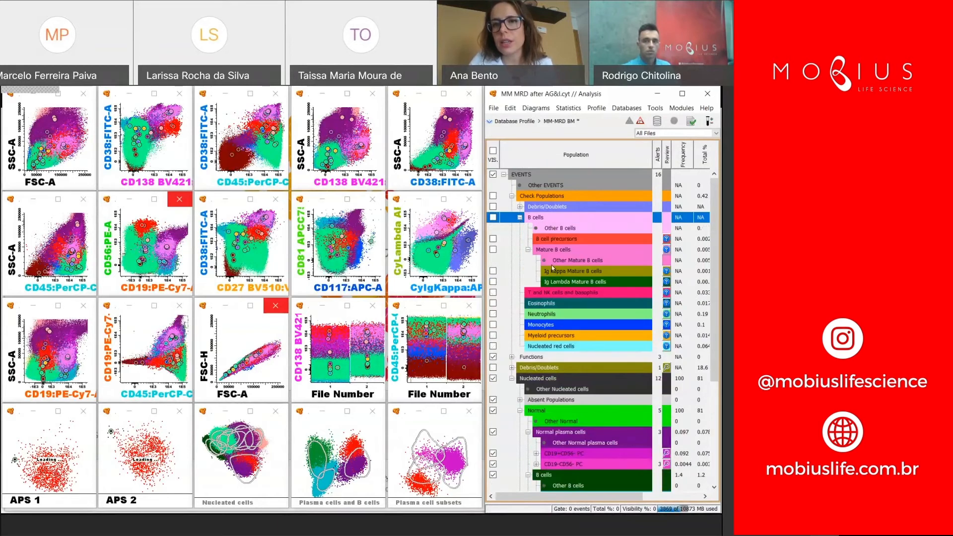
{"action": "left_click", "coordinate": [668, 284]}
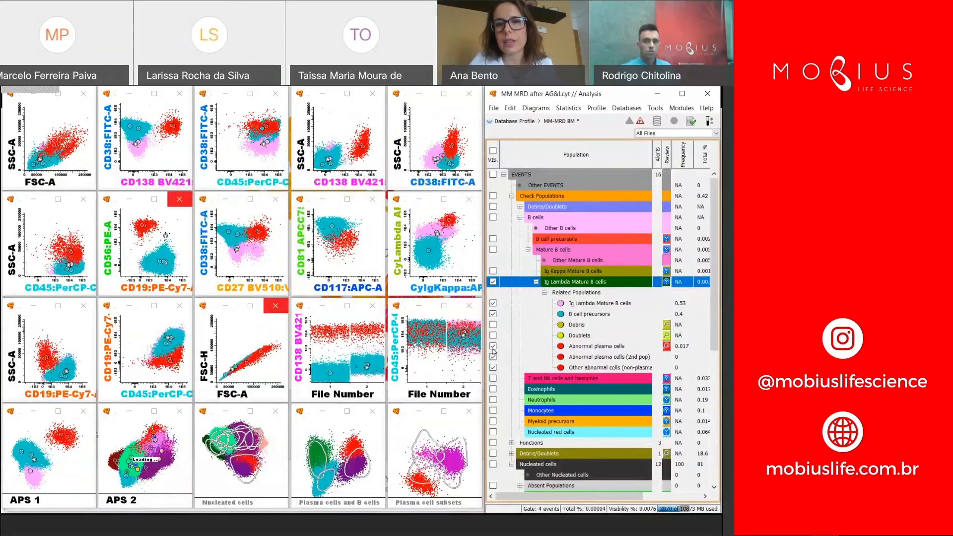
{"action": "left_click", "coordinate": [493, 346]}
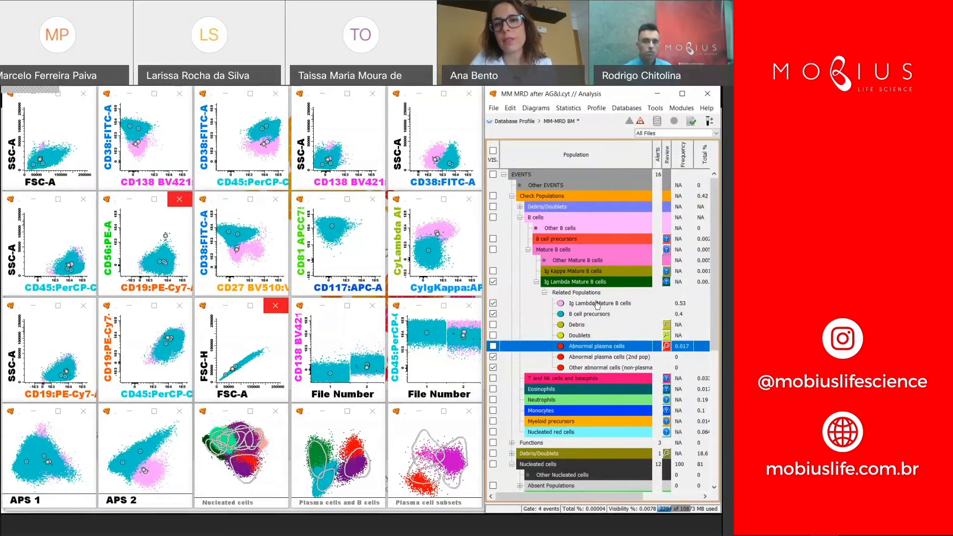
{"action": "left_click", "coordinate": [596, 302]}
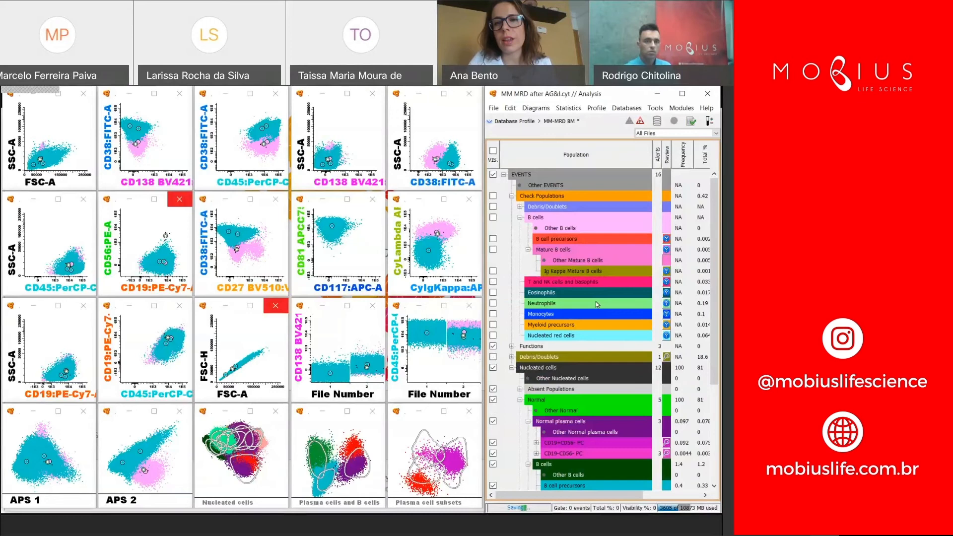
Review the Ig Kappa Mature B cells and Mature B cells check events and assign each group to its population of the same name
{"action": "left_click", "coordinate": [667, 271]}
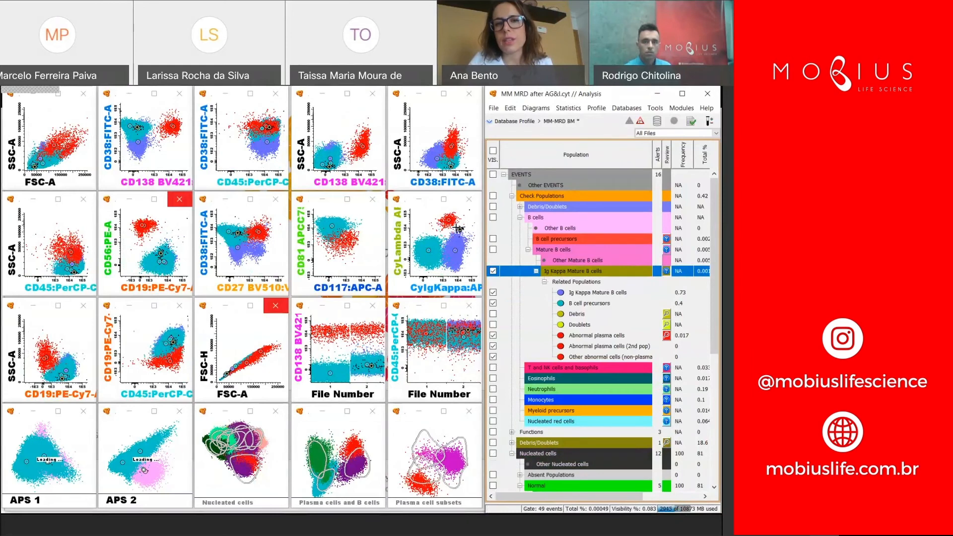
{"action": "left_click", "coordinate": [613, 293]}
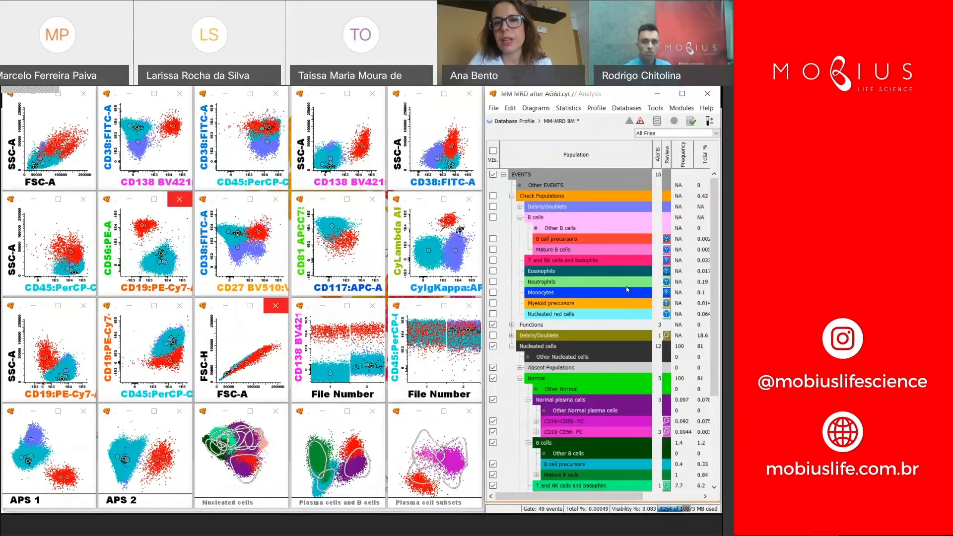
{"action": "left_click", "coordinate": [667, 251]}
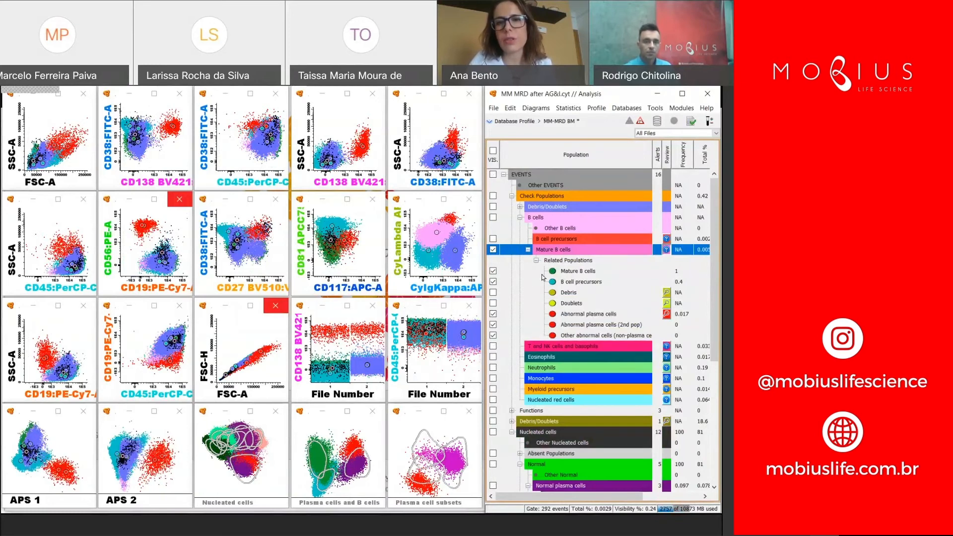
{"action": "left_click", "coordinate": [588, 272]}
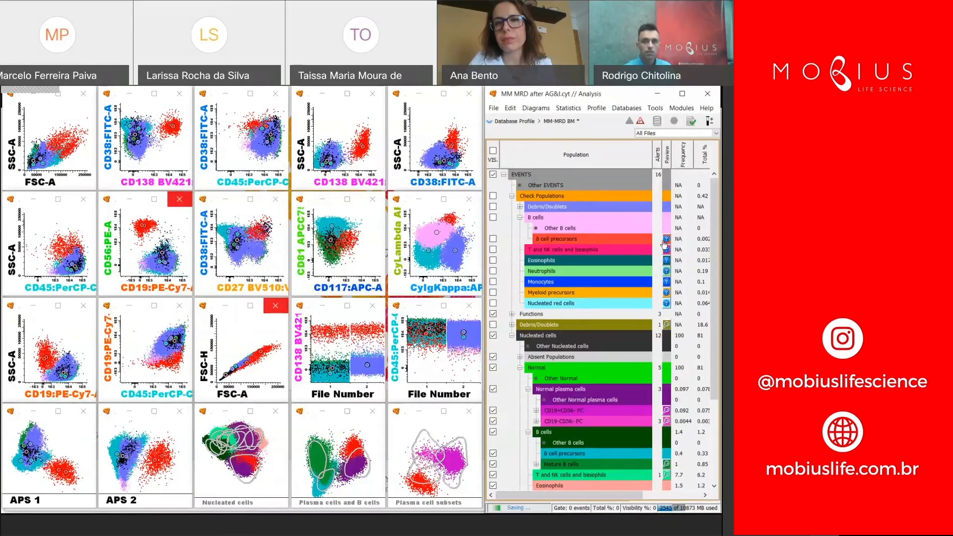
Review the B cell precursors and the T and NK cells and basophils check events, assigning each group to its population of the same name
{"action": "left_click", "coordinate": [668, 242]}
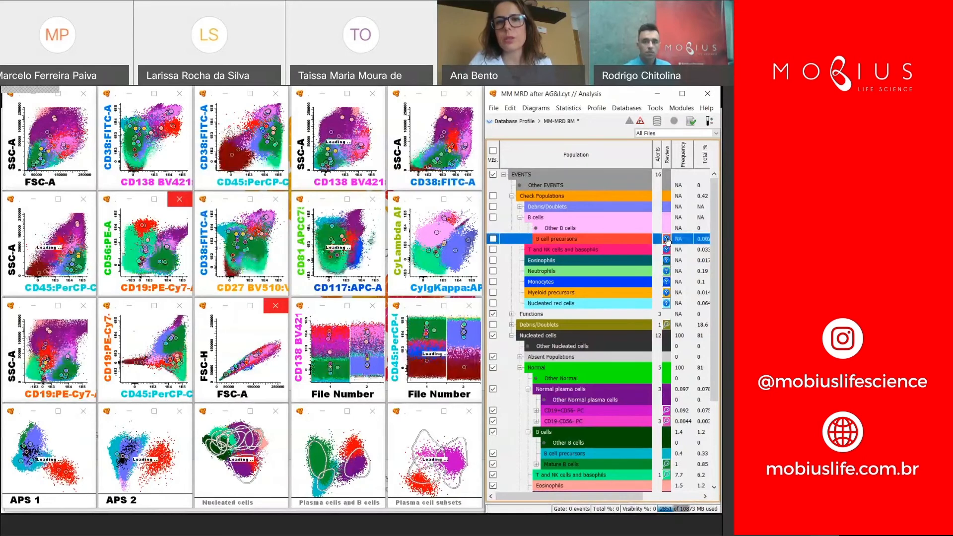
{"action": "left_click", "coordinate": [493, 239]}
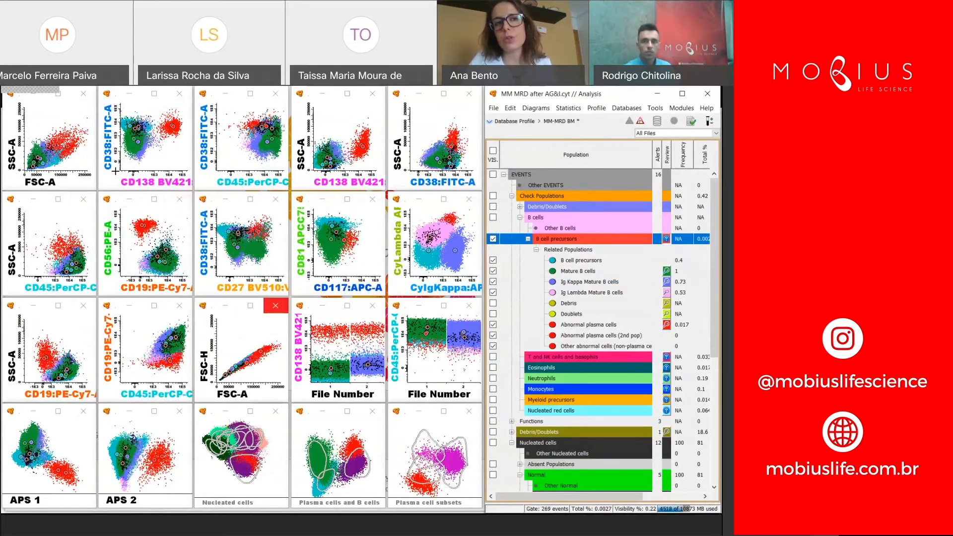
{"action": "left_click", "coordinate": [599, 262]}
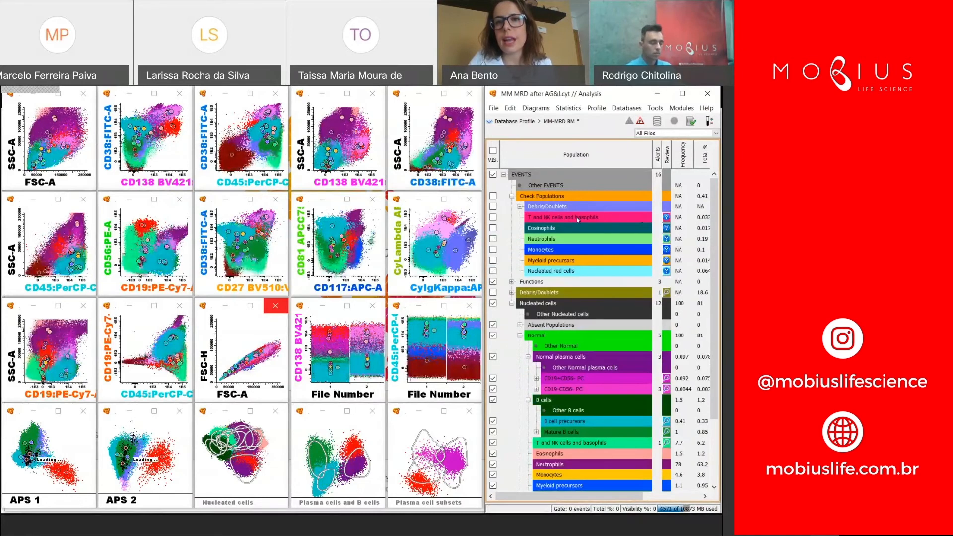
{"action": "left_click", "coordinate": [668, 219]}
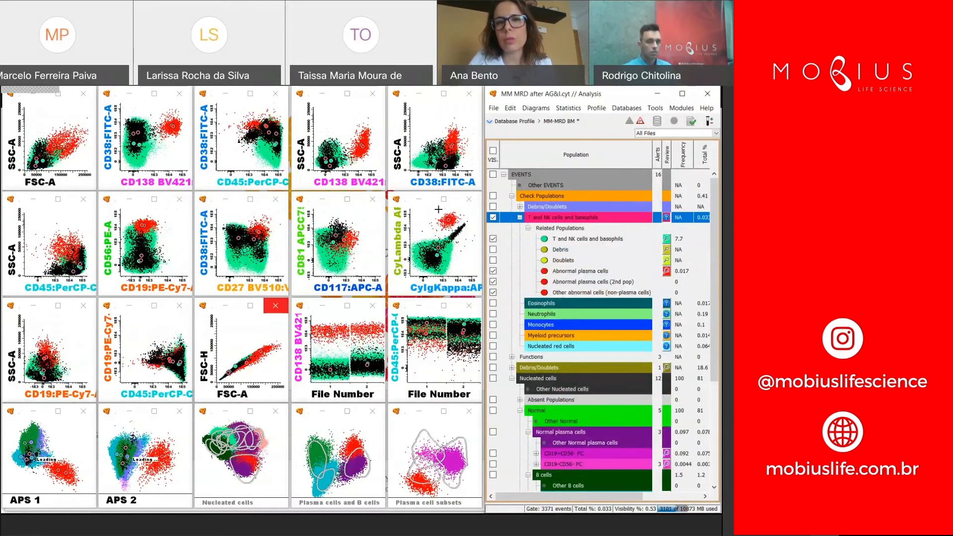
{"action": "left_click", "coordinate": [494, 272]}
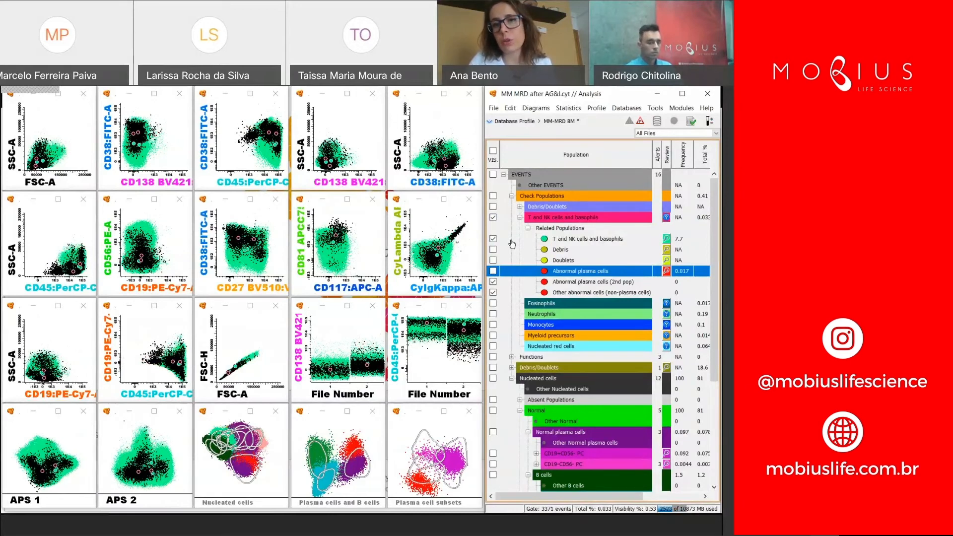
{"action": "left_click", "coordinate": [581, 238]}
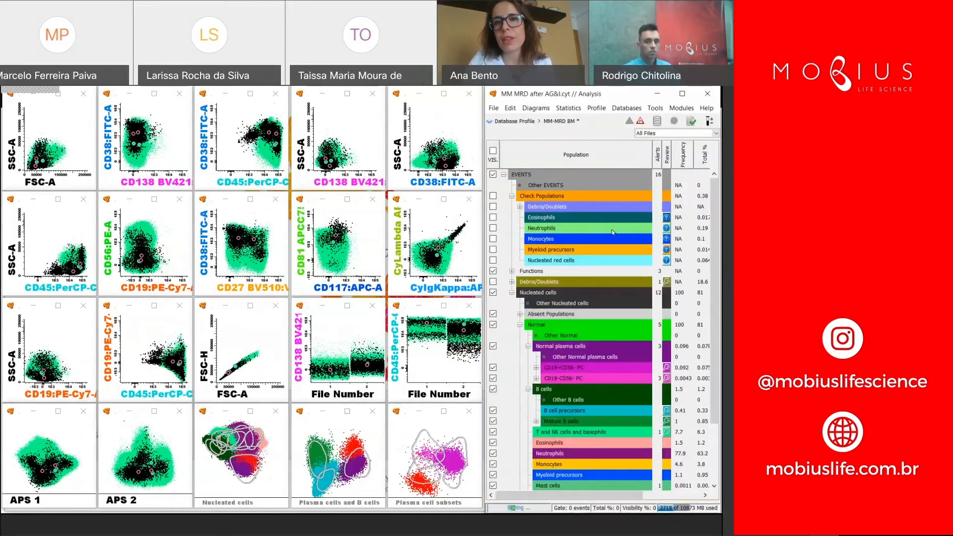
Review the Eosinophils check events, assigning those gated at high FSC-A and FSC-H to Doublets and the remaining ones to Eosinophils
{"action": "left_click", "coordinate": [667, 221]}
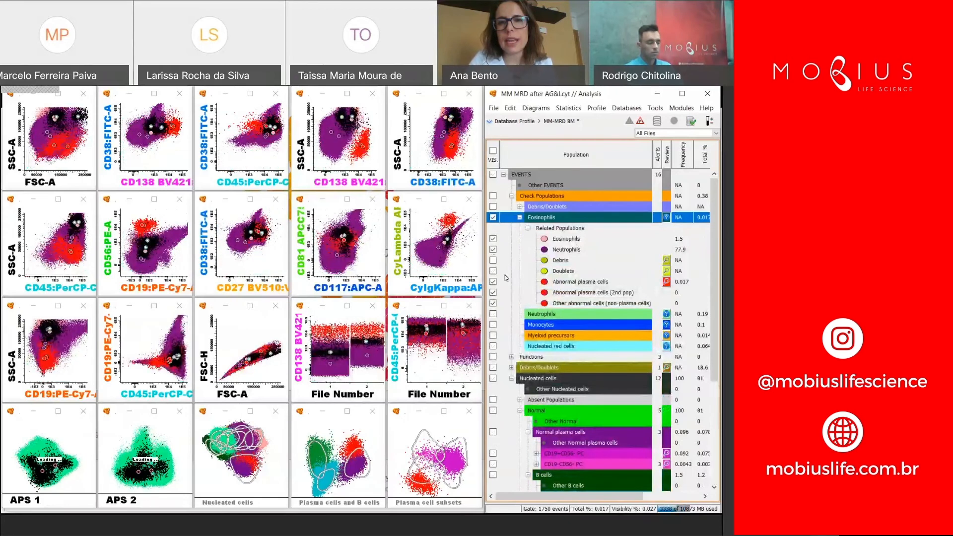
{"action": "left_click", "coordinate": [494, 251]}
{"action": "left_click", "coordinate": [493, 250]}
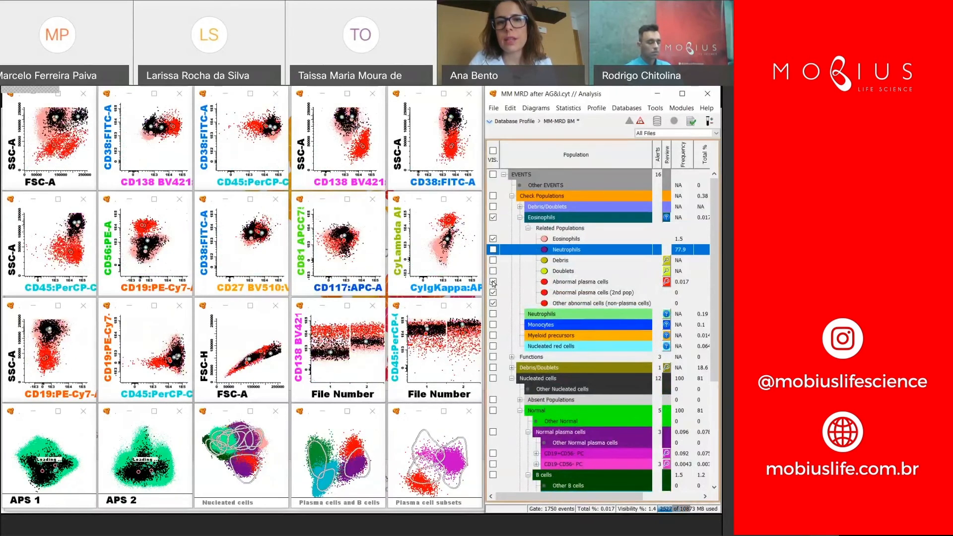
{"action": "left_click", "coordinate": [493, 282]}
{"action": "left_click", "coordinate": [494, 282]}
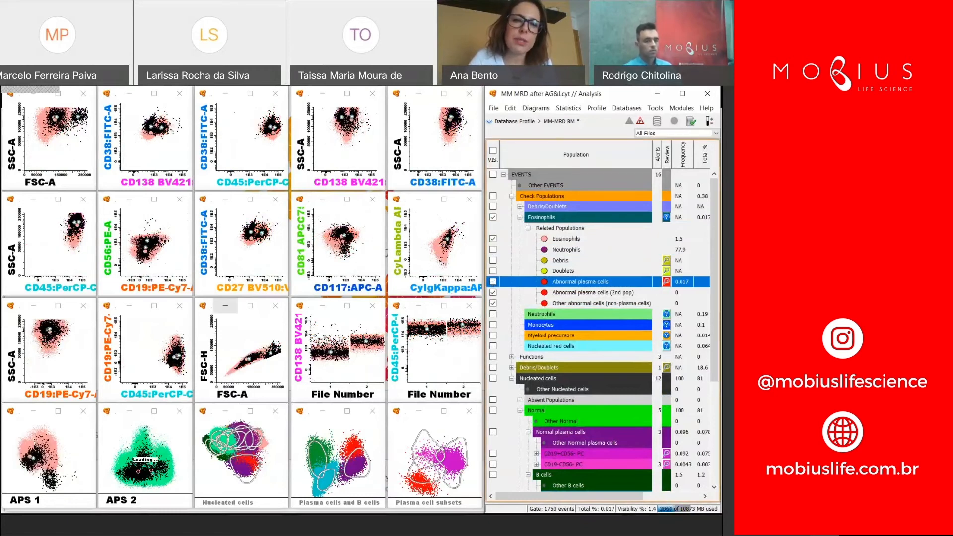
{"action": "left_click", "coordinate": [265, 346]}
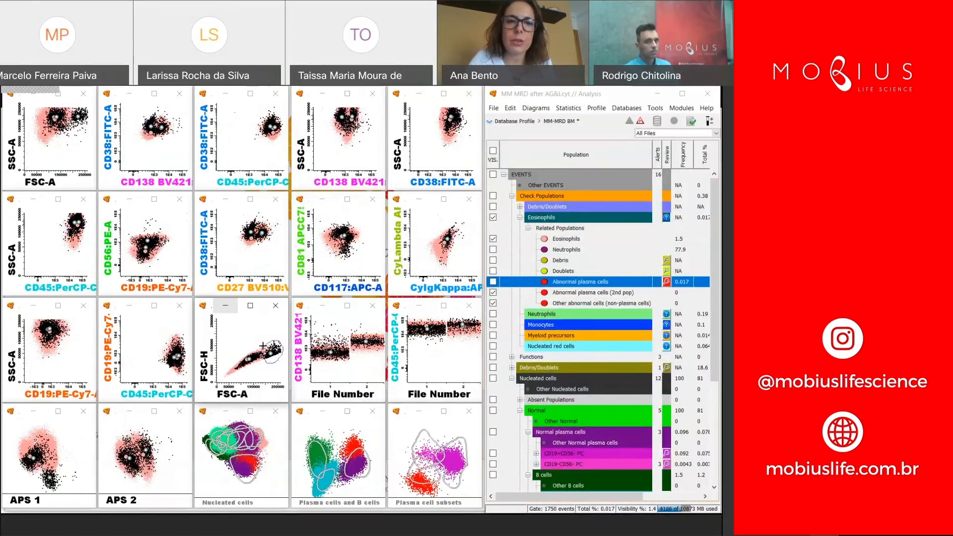
{"action": "left_click", "coordinate": [262, 346]}
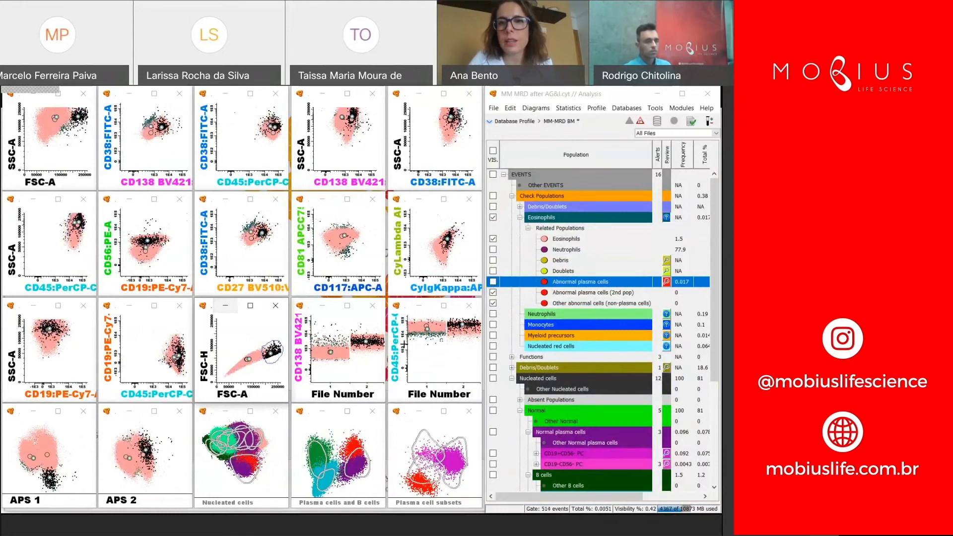
{"action": "left_click", "coordinate": [566, 272]}
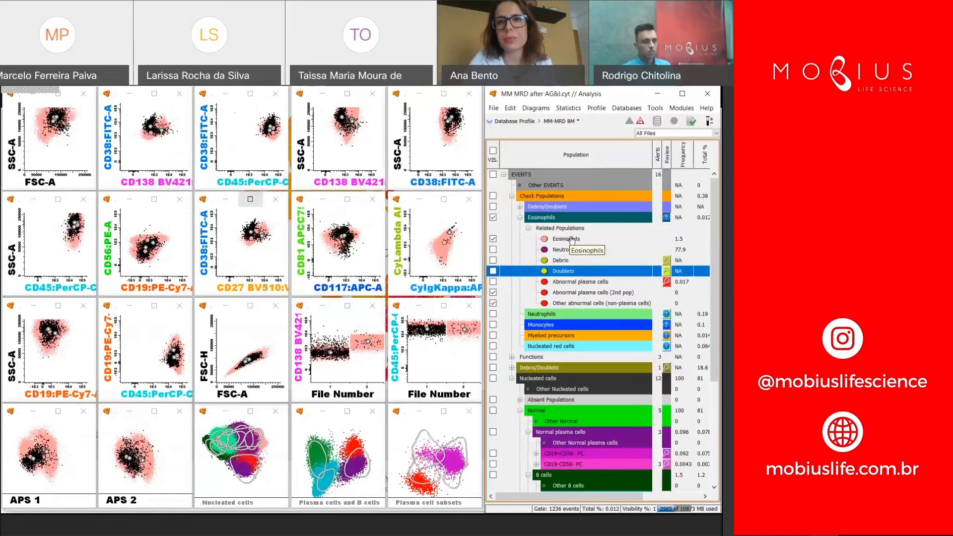
{"action": "left_click", "coordinate": [572, 240]}
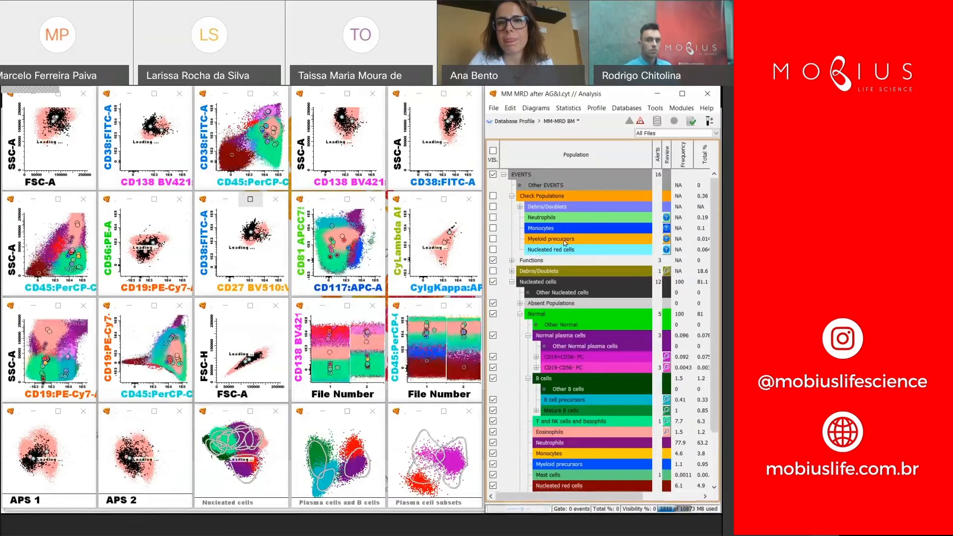
Review the Neutrophils check events, assigning those gated around the abnormal plasma cells in the CyIgLambda/CyIgKappa plot to Debris and the rest to Neutrophils
{"action": "left_click", "coordinate": [668, 220]}
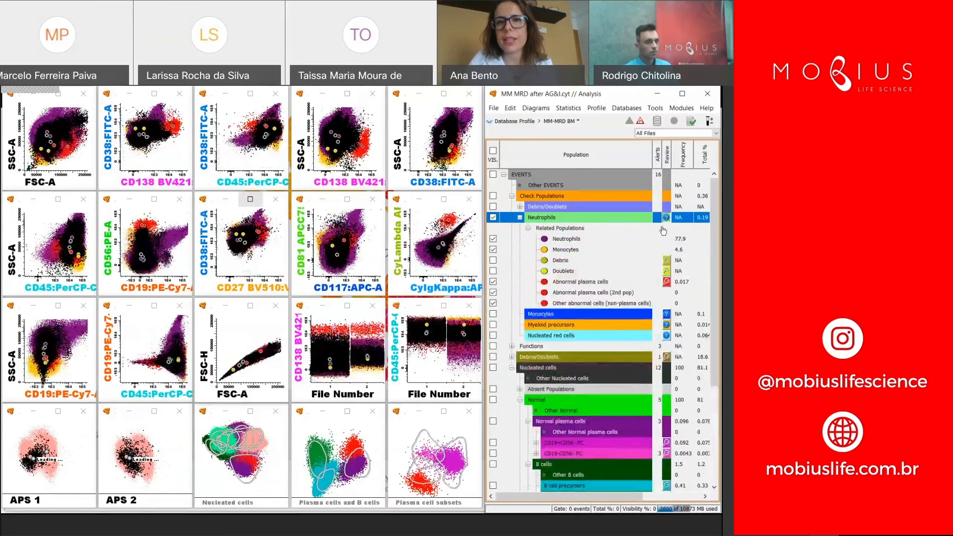
{"action": "left_click", "coordinate": [494, 251]}
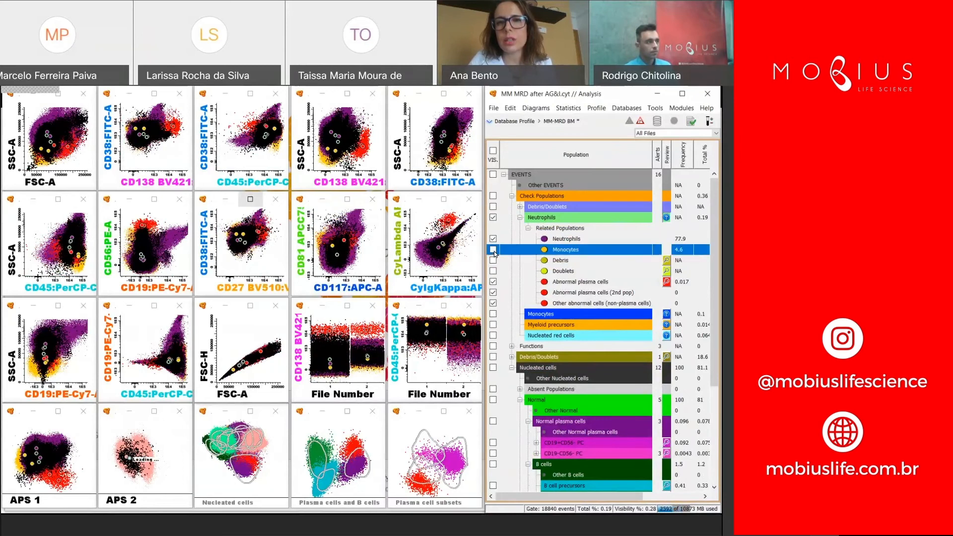
{"action": "left_click", "coordinate": [493, 282]}
{"action": "left_click", "coordinate": [493, 302]}
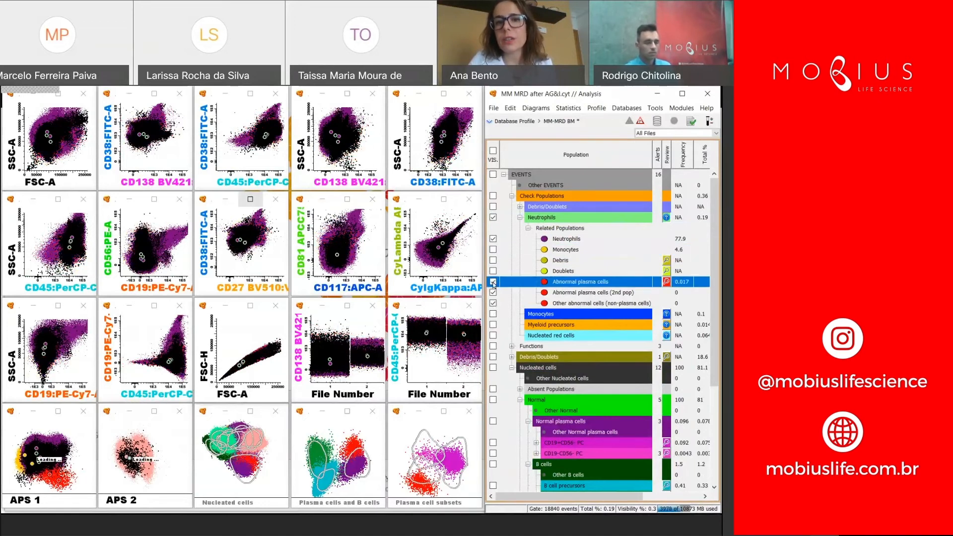
{"action": "left_click", "coordinate": [494, 282]}
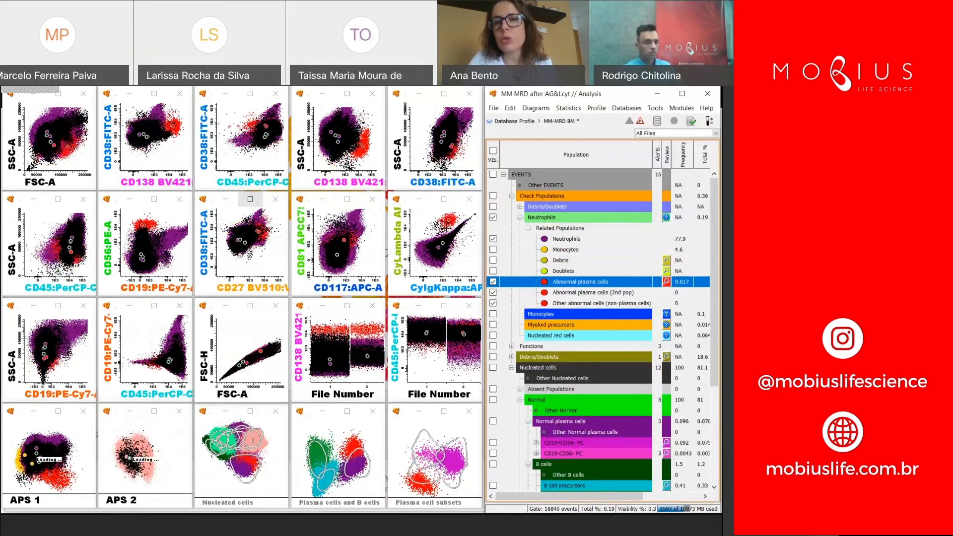
{"action": "left_click", "coordinate": [430, 222]}
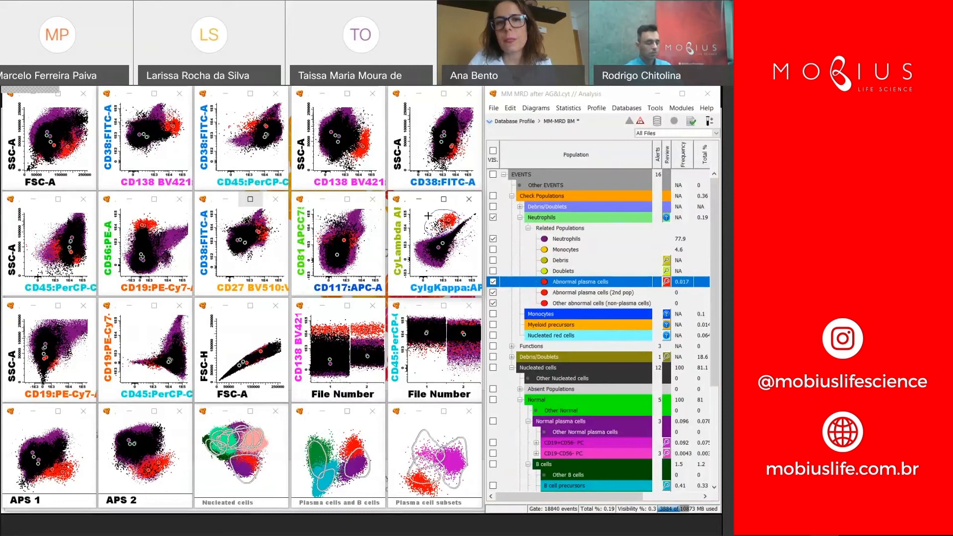
{"action": "left_click_drag", "start_coordinate": [425, 219], "coordinate": [425, 218]}
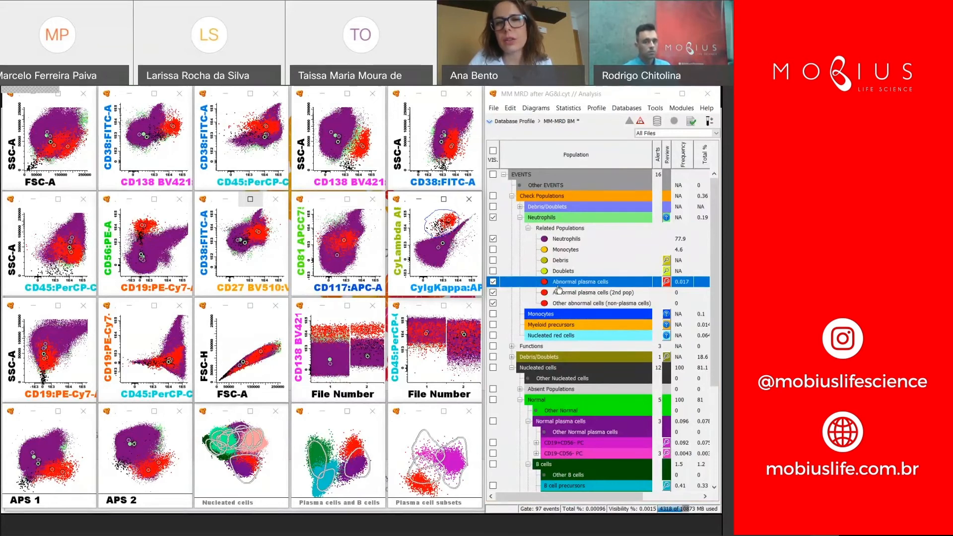
{"action": "left_click", "coordinate": [563, 261]}
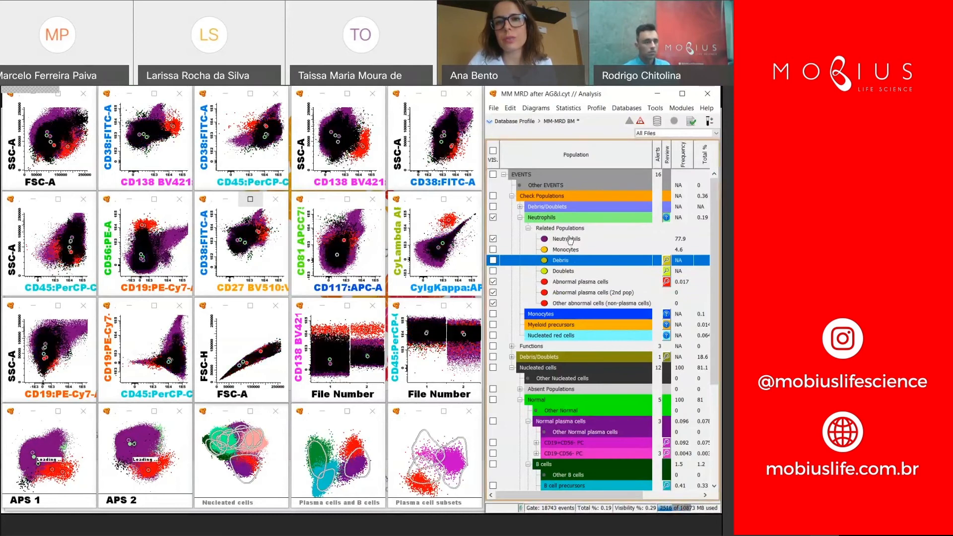
{"action": "left_click", "coordinate": [570, 240]}
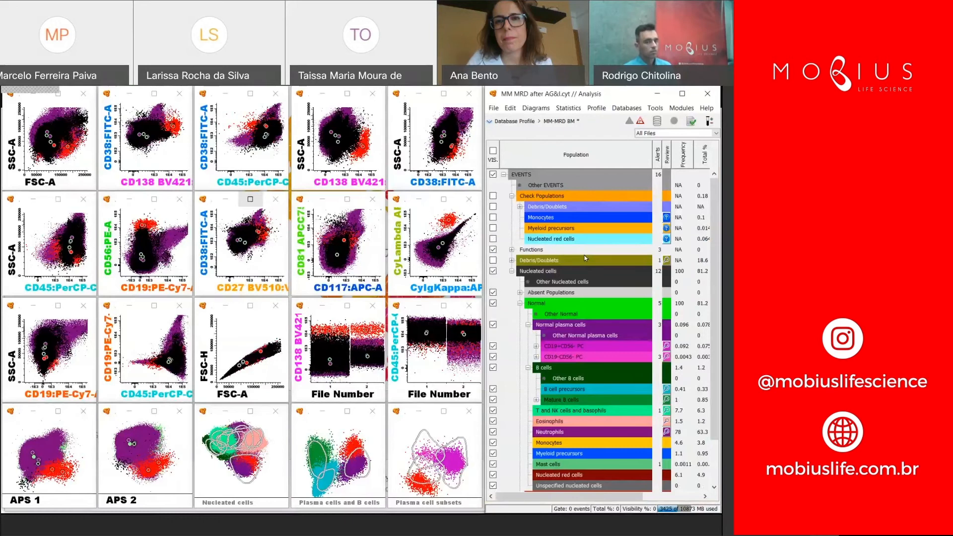
Compare the Monocytes check events without the neutrophils and abnormal plasma cells shown, and assign them to Monocytes
{"action": "left_click", "coordinate": [667, 218]}
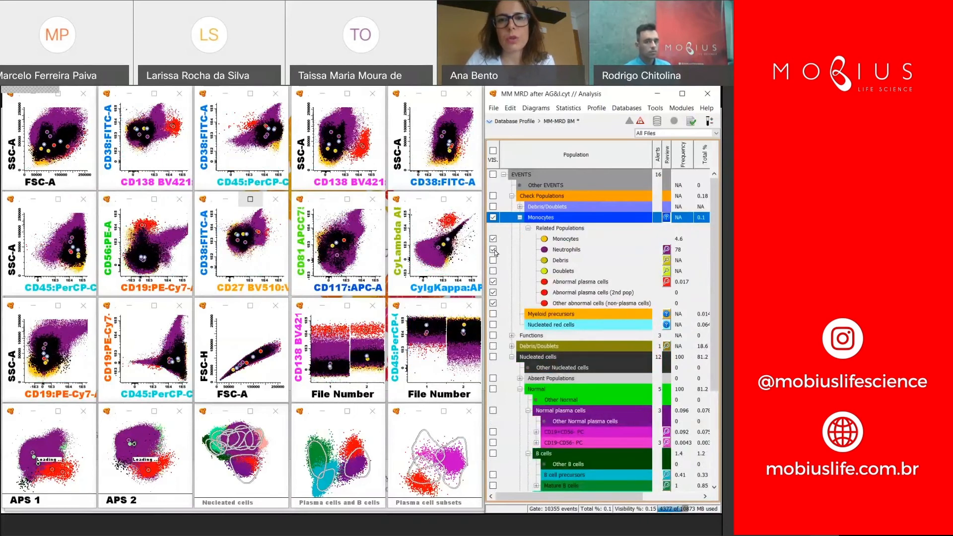
{"action": "left_click", "coordinate": [493, 250]}
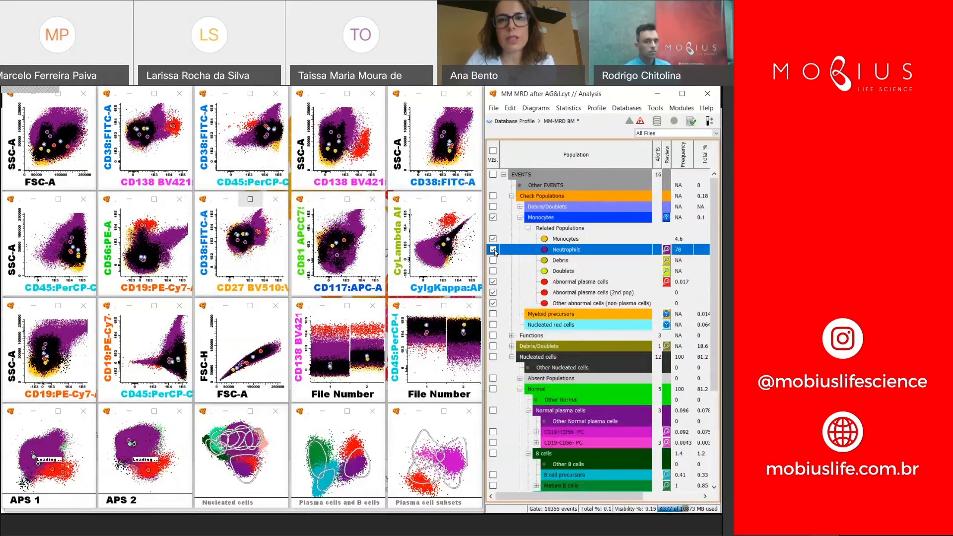
{"action": "left_click", "coordinate": [494, 282]}
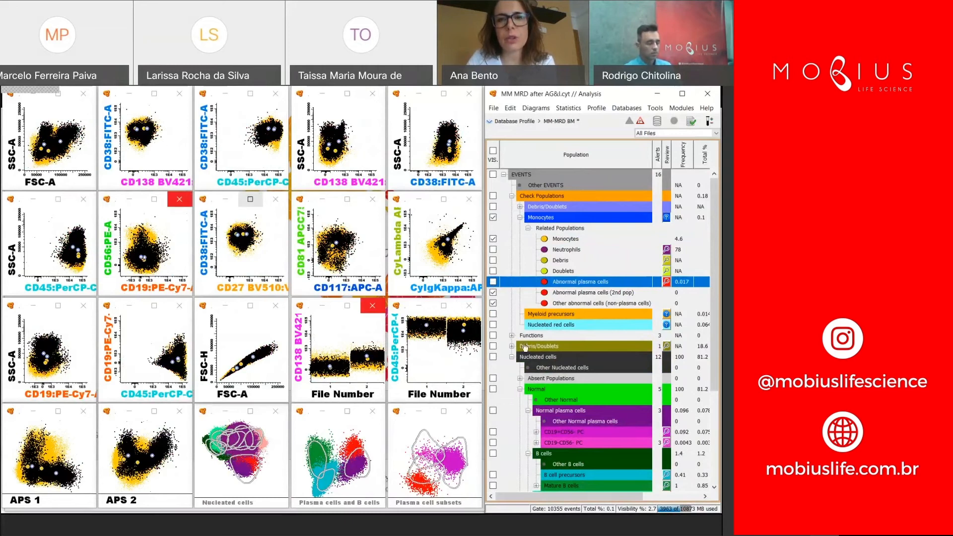
{"action": "left_click", "coordinate": [564, 240]}
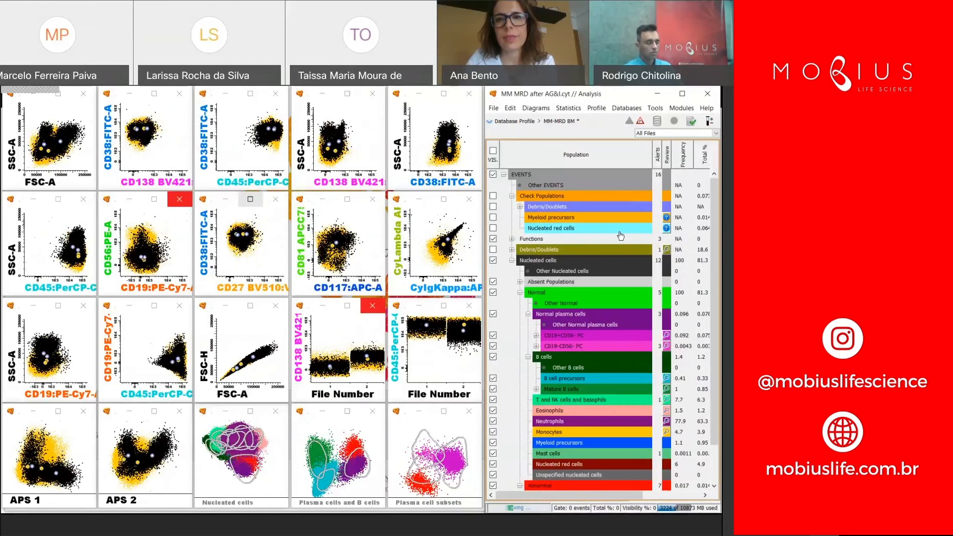
Review the Myeloid precursors check events, assigning those gated at high CD81 to Unspecified nucleated cells and the rest to Myeloid precursors
{"action": "left_click", "coordinate": [667, 218]}
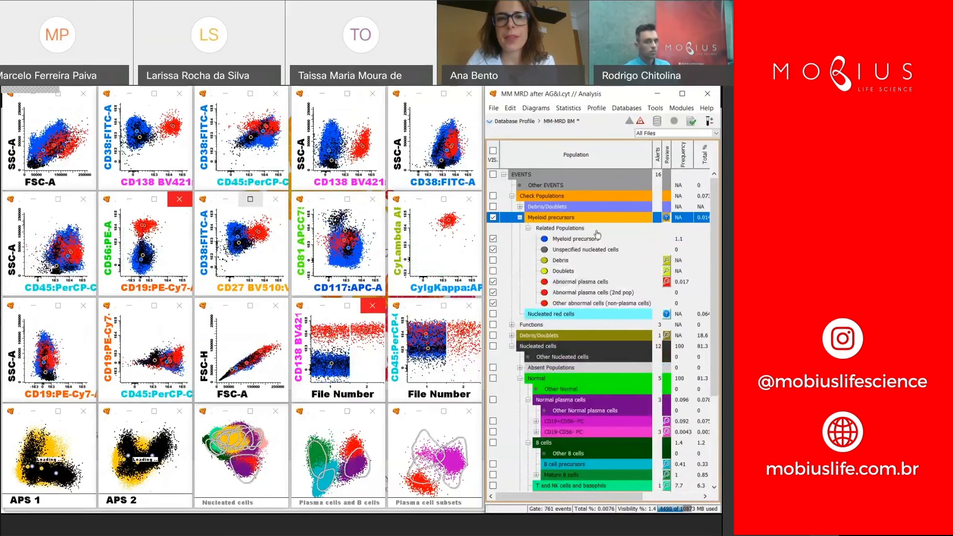
{"action": "left_click", "coordinate": [324, 213]}
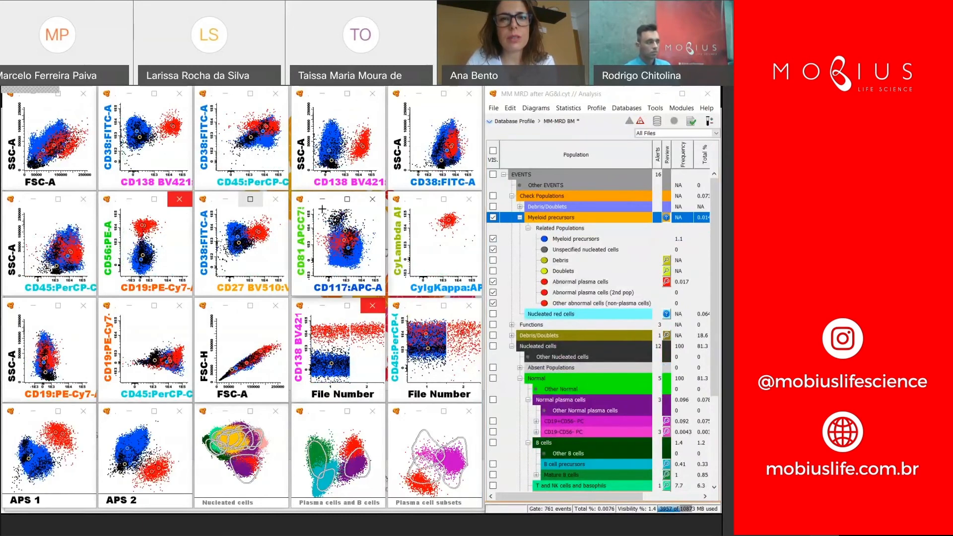
{"action": "mouse_move", "coordinate": [345, 223]}
{"action": "left_mouse_down"}
{"action": "mouse_move", "coordinate": [346, 206]}
{"action": "mouse_move", "coordinate": [325, 208]}
{"action": "left_mouse_up"}
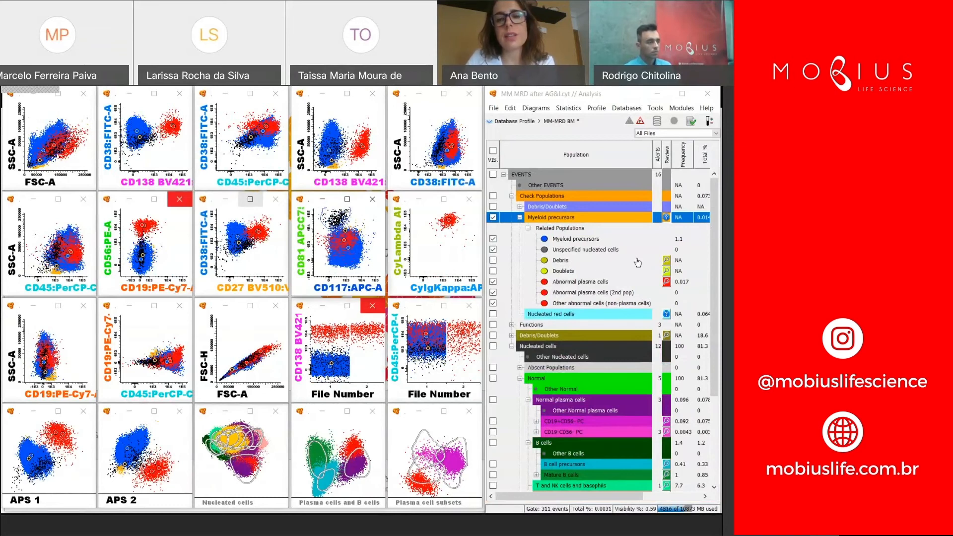
{"action": "left_click", "coordinate": [594, 251]}
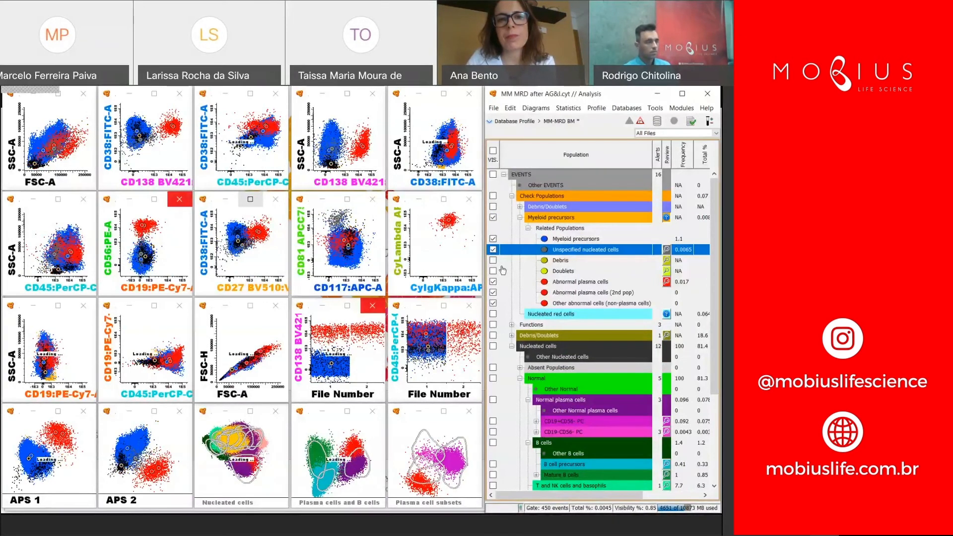
{"action": "left_click", "coordinate": [572, 238]}
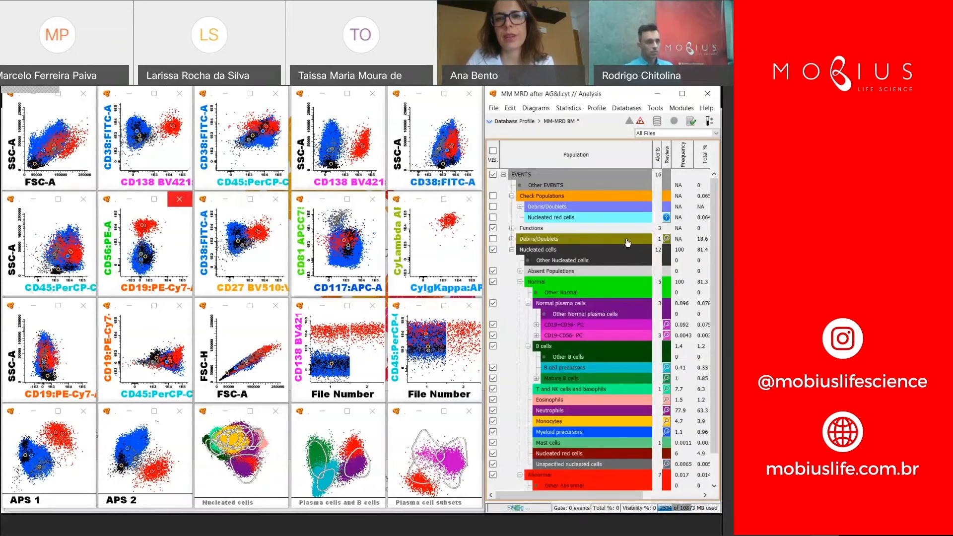
Compare the Nucleated red cells check events without the unspecified nucleated cells and abnormal plasma cells, and assign them to Nucleated red cells
{"action": "left_click", "coordinate": [666, 219]}
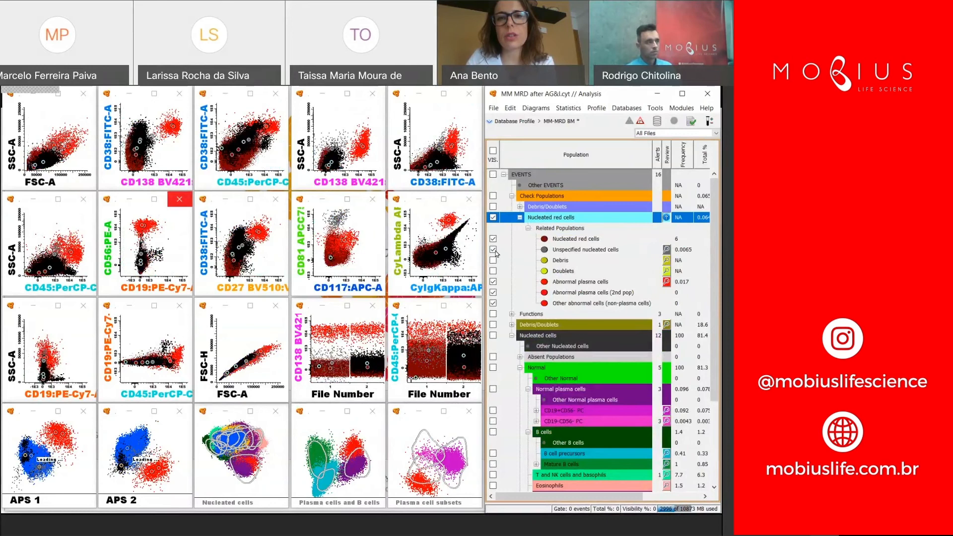
{"action": "left_click", "coordinate": [494, 250]}
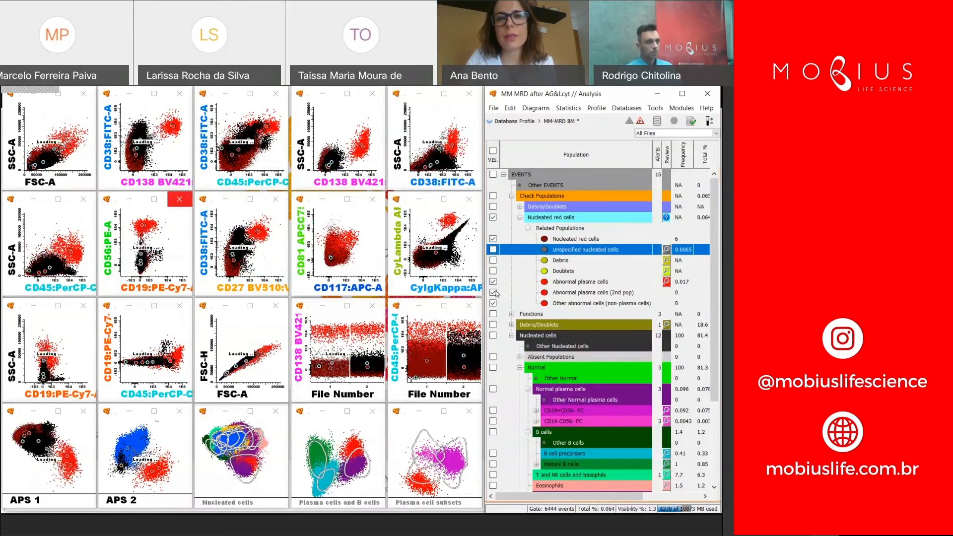
{"action": "left_click", "coordinate": [494, 282]}
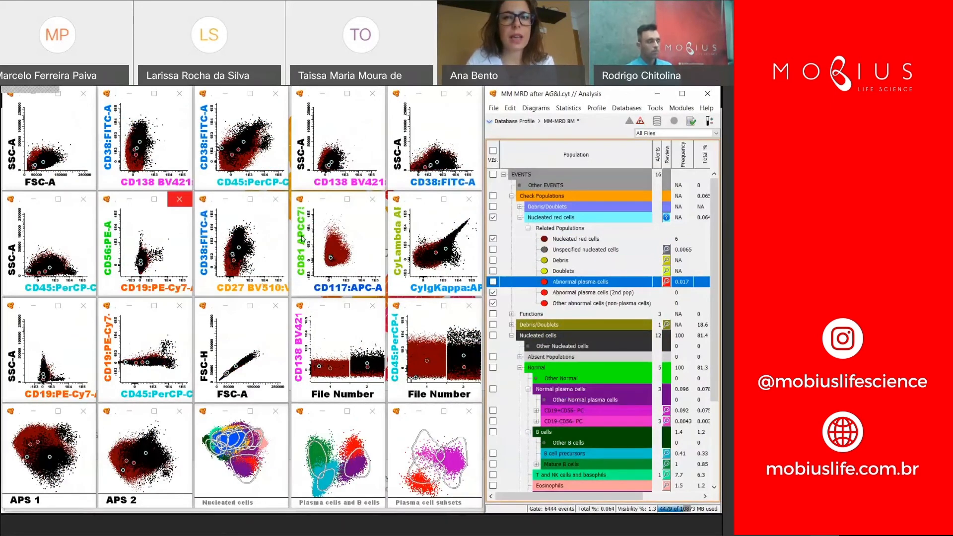
{"action": "left_click", "coordinate": [592, 241]}
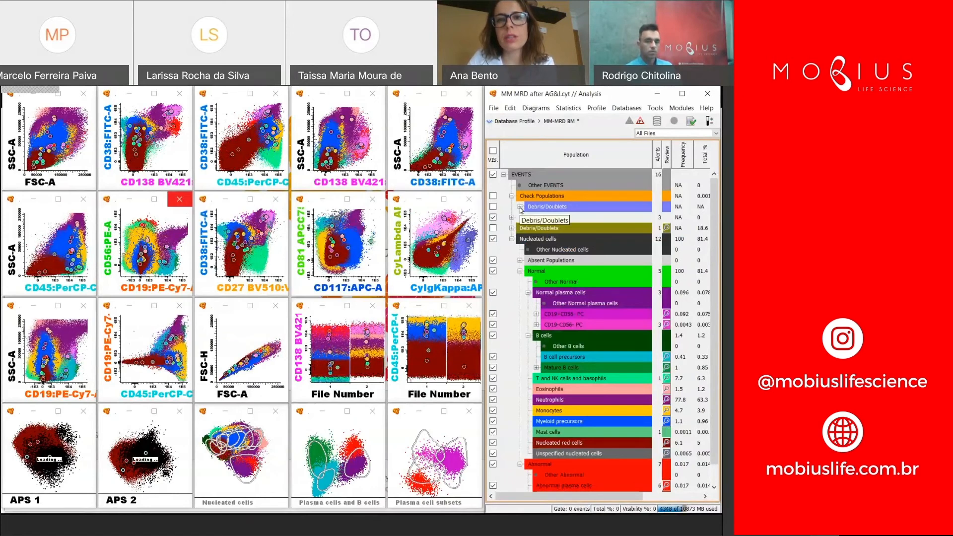
Expand the Debris/Doublets check group, review its Debris events and assign them to Debris
{"action": "left_click", "coordinate": [520, 207]}
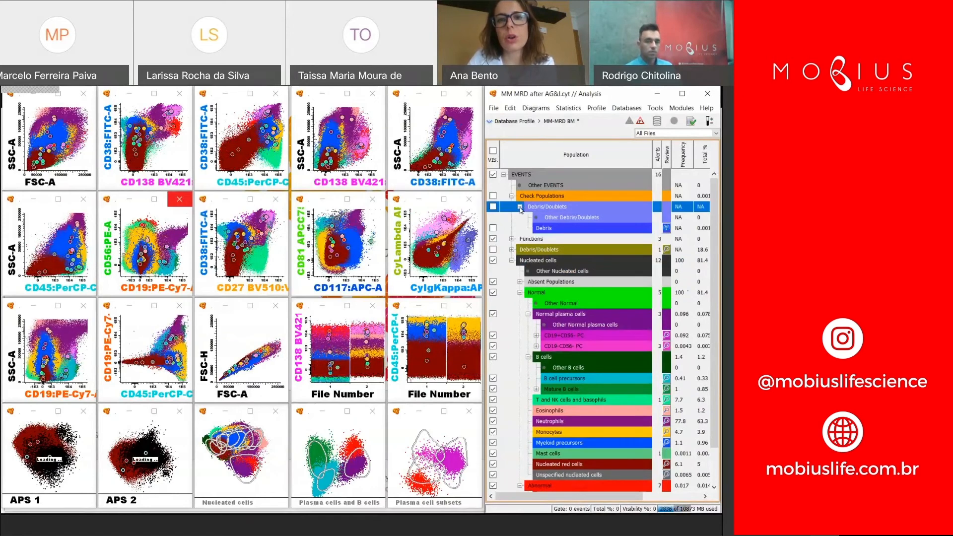
{"action": "left_click", "coordinate": [667, 230]}
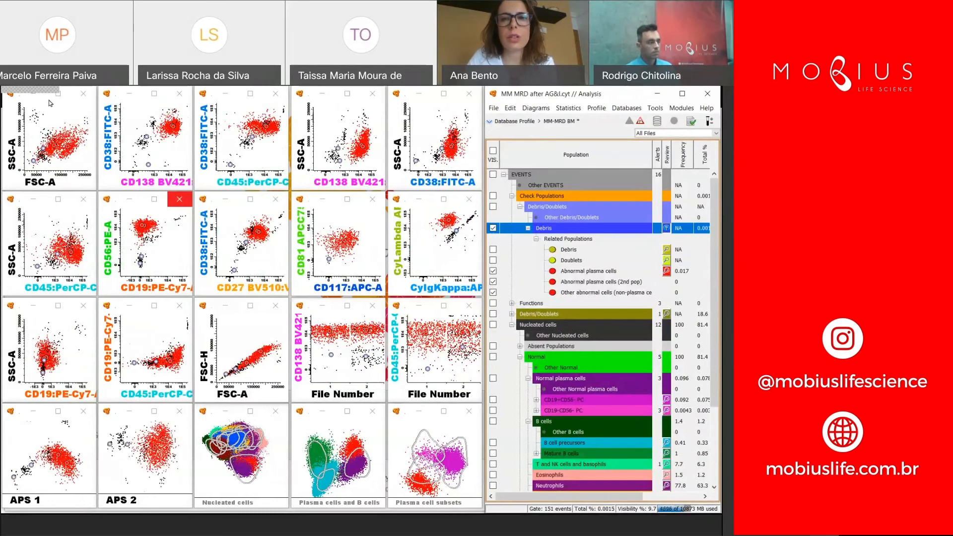
{"action": "left_click", "coordinate": [569, 249]}
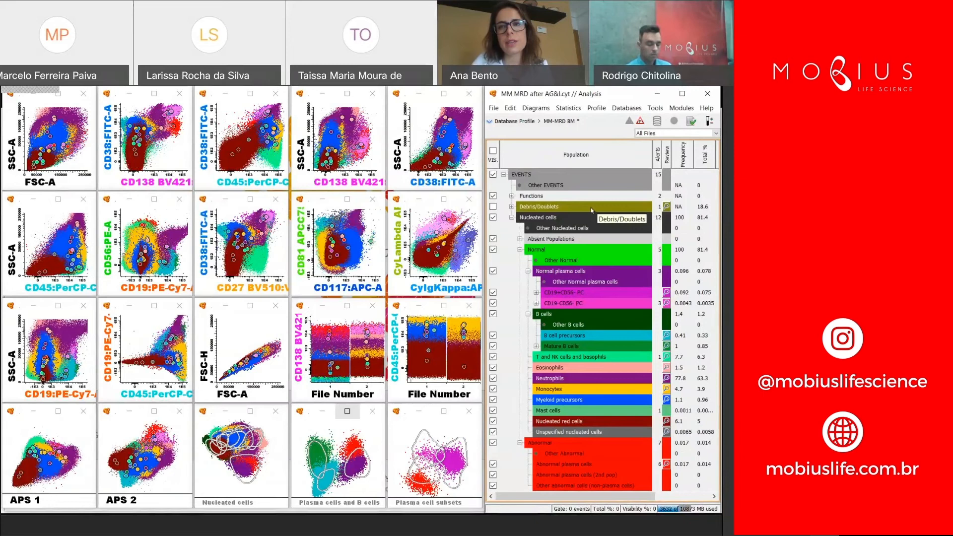
Generate the report for the reviewed MM MRD analysis and enlarge its view to 140%
{"action": "left_click", "coordinate": [691, 122]}
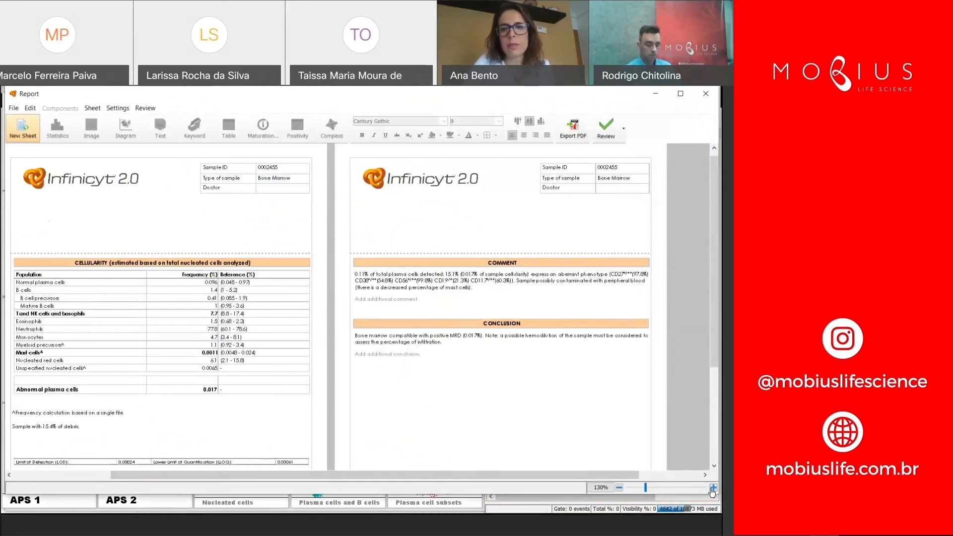
{"action": "left_click", "coordinate": [713, 489]}
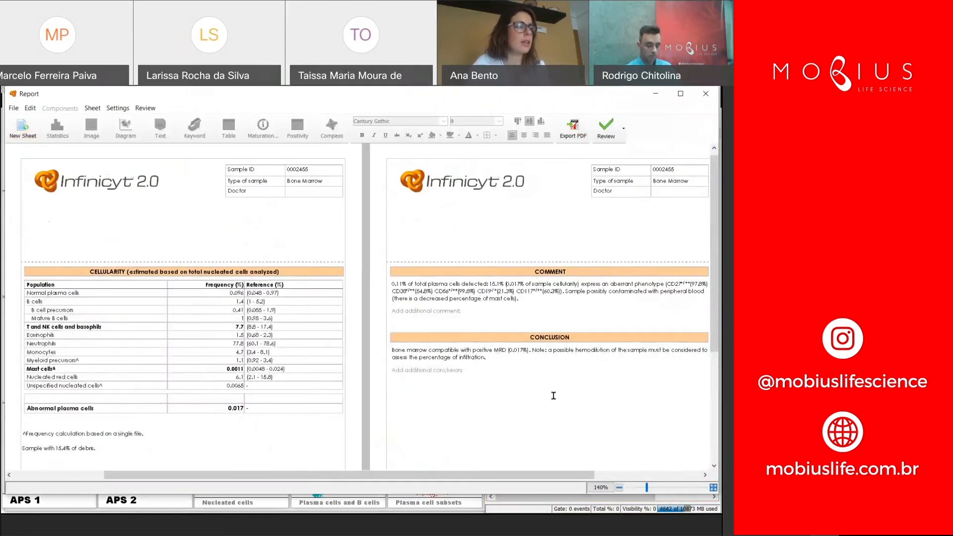